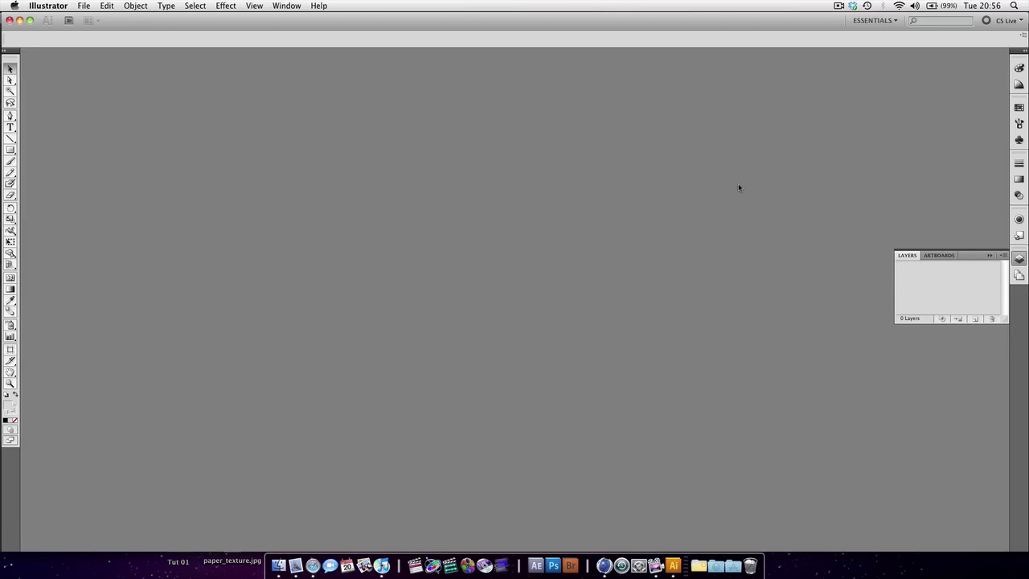
Create a new 1024 × 768 px document named 'logo practice'.
{"action": "left_click", "coordinate": [83, 6]}
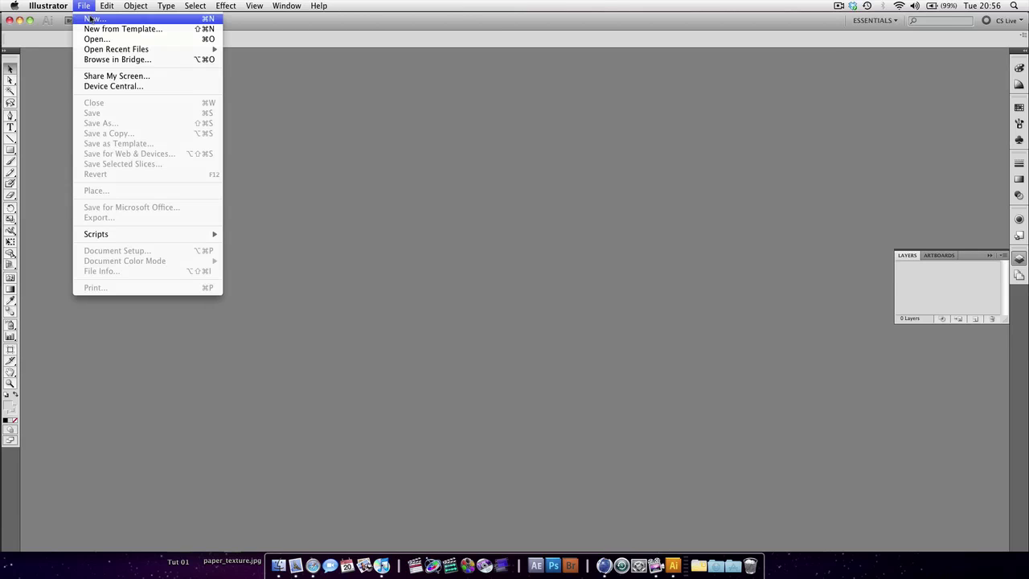
{"action": "left_click", "coordinate": [91, 18]}
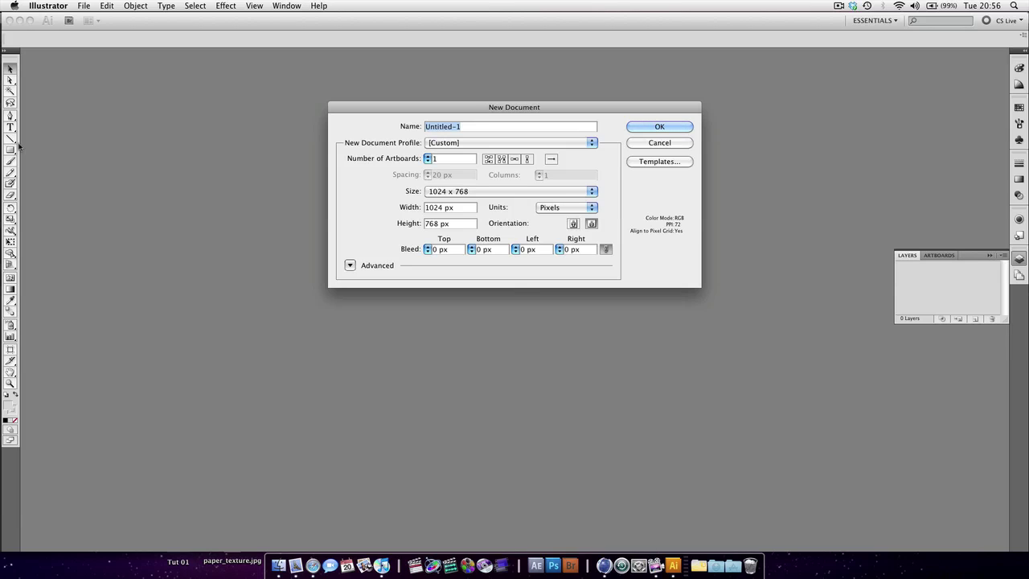
{"action": "type", "text": "logo practice"}
{"action": "key", "text": "Return"}
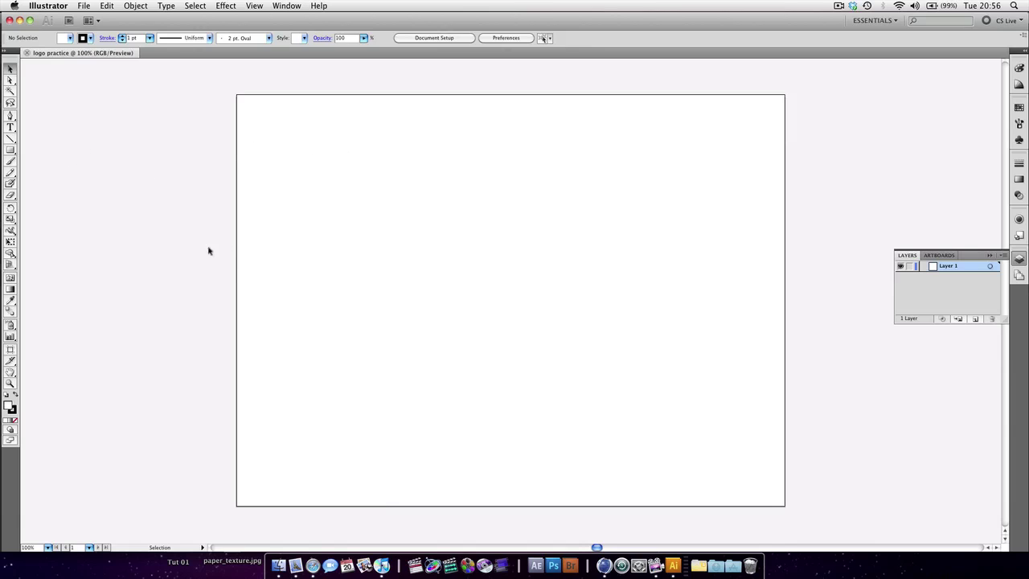
Add the text 'DA' to the artboard in Myriad Pro at 72 pt.
{"action": "left_click", "coordinate": [10, 127]}
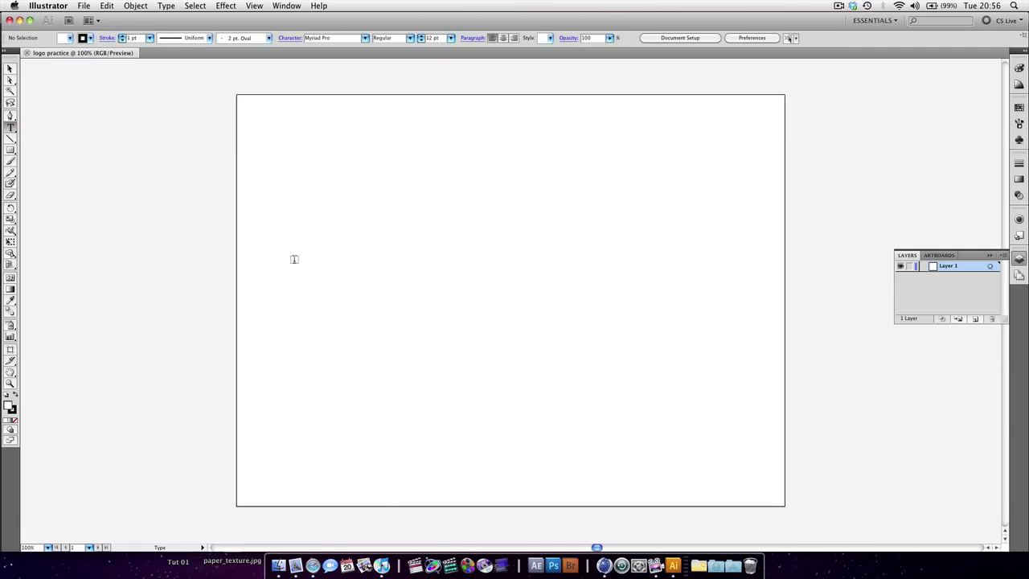
{"action": "left_click", "coordinate": [362, 268]}
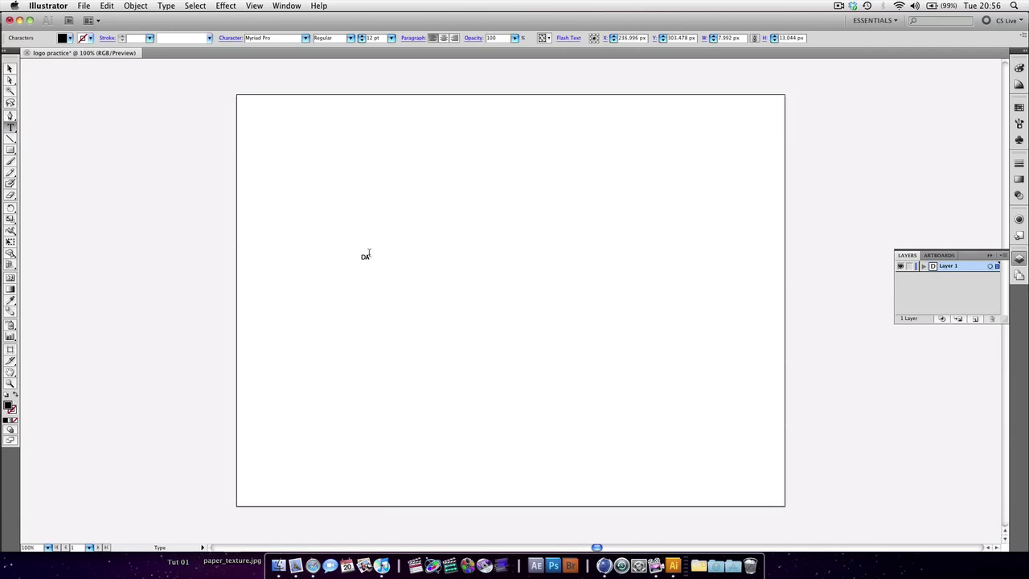
{"action": "type", "text": "DA"}
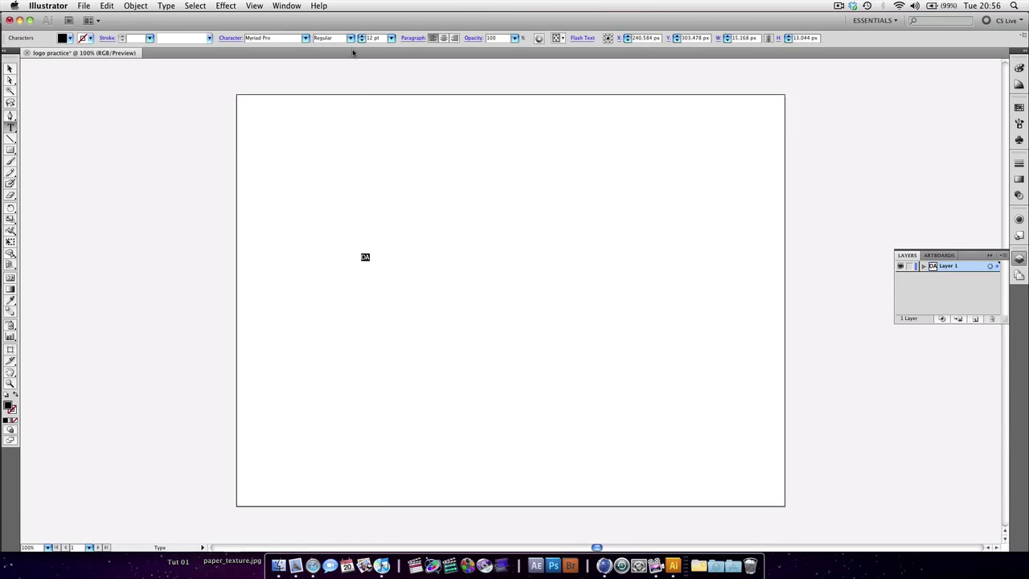
{"action": "left_click", "coordinate": [391, 38]}
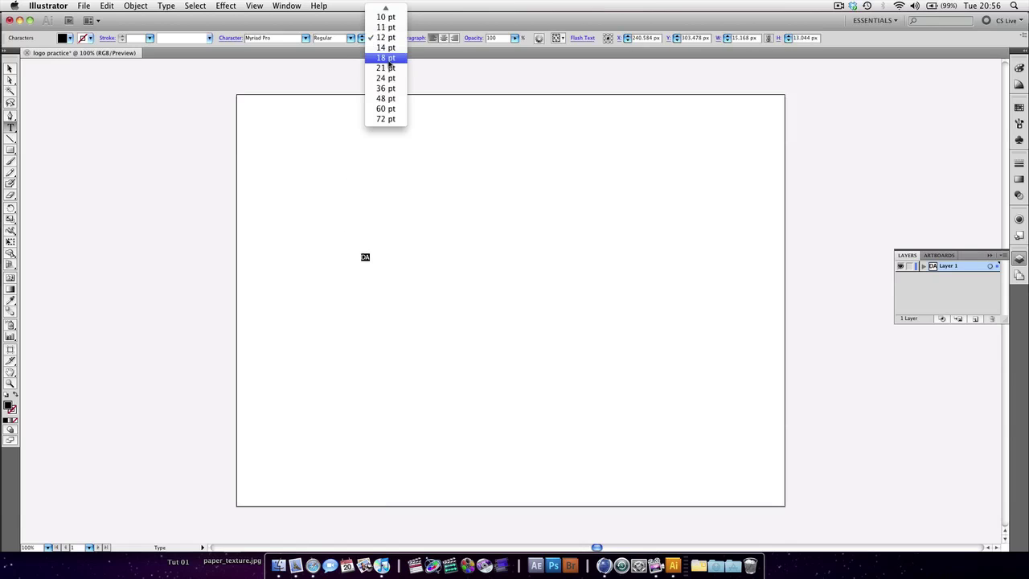
{"action": "left_click", "coordinate": [386, 119]}
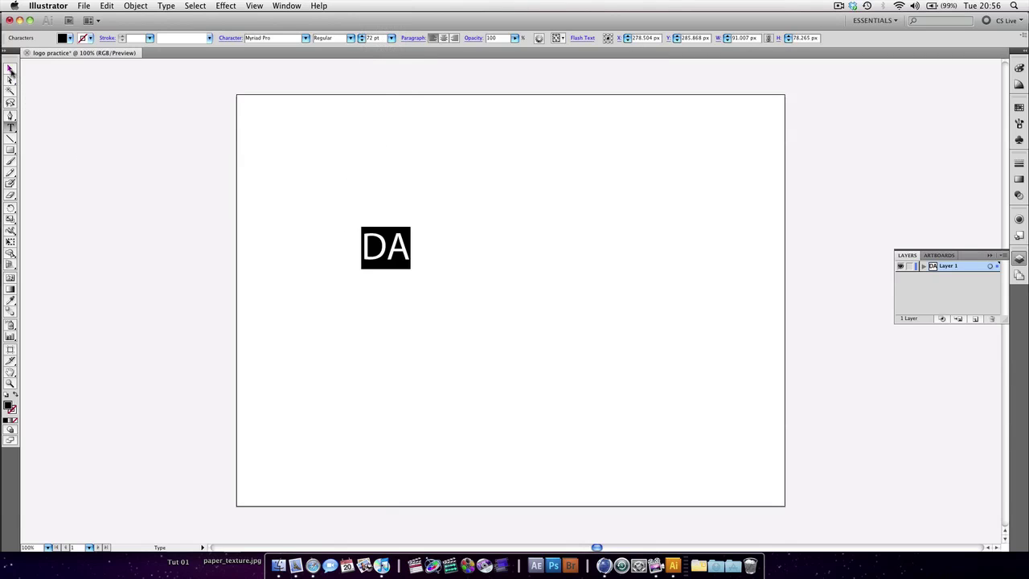
{"action": "left_click", "coordinate": [11, 71]}
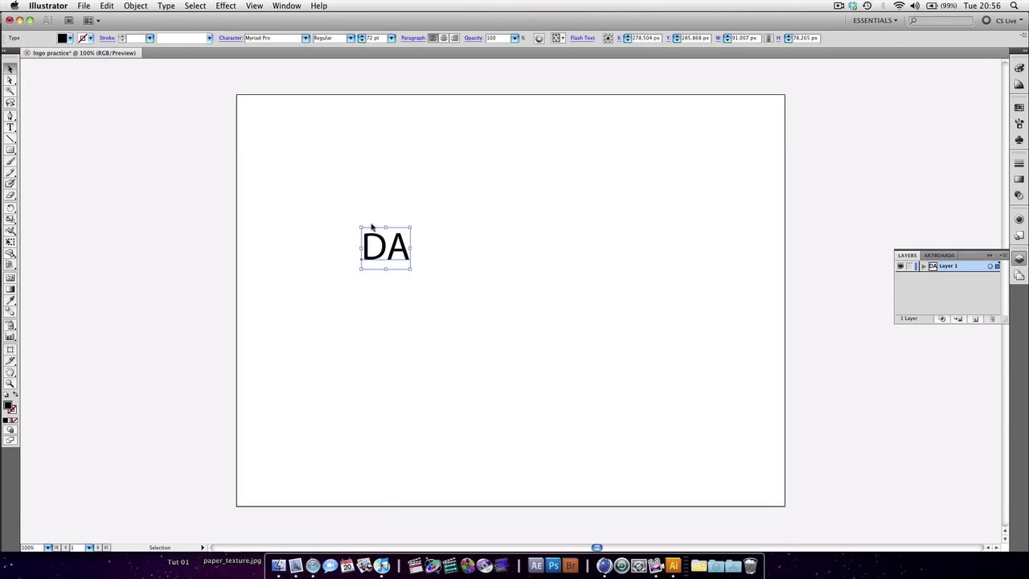
Scale the DA text up to about 842 pt, spanning nearly the full artboard width.
{"action": "left_click_drag", "start_coordinate": [412, 270], "coordinate": [765, 420]}
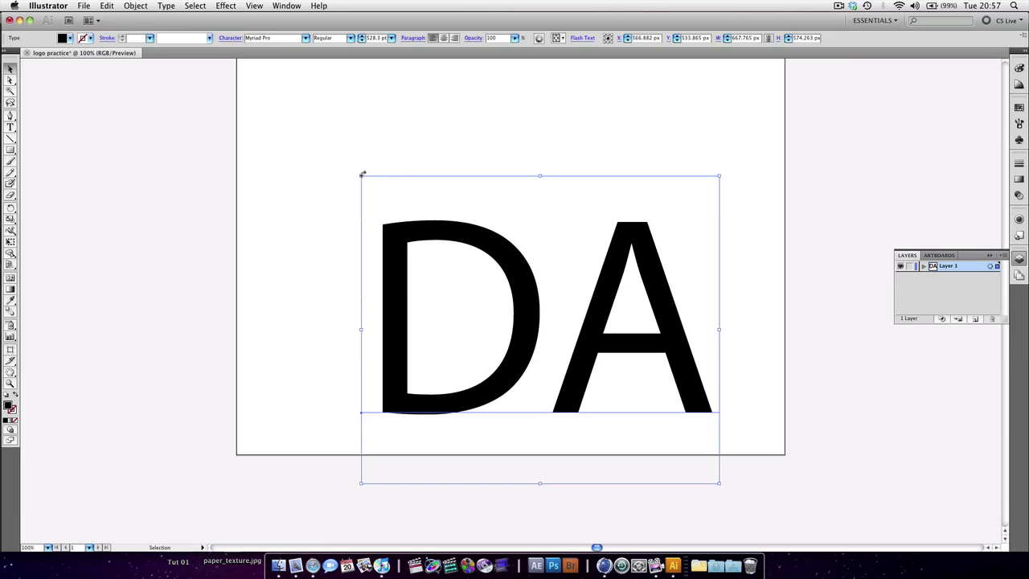
{"action": "left_click_drag", "start_coordinate": [441, 212], "coordinate": [484, 179]}
{"action": "scroll", "coordinate": [457, 177], "scroll_direction": "up", "scroll_amount": 10}
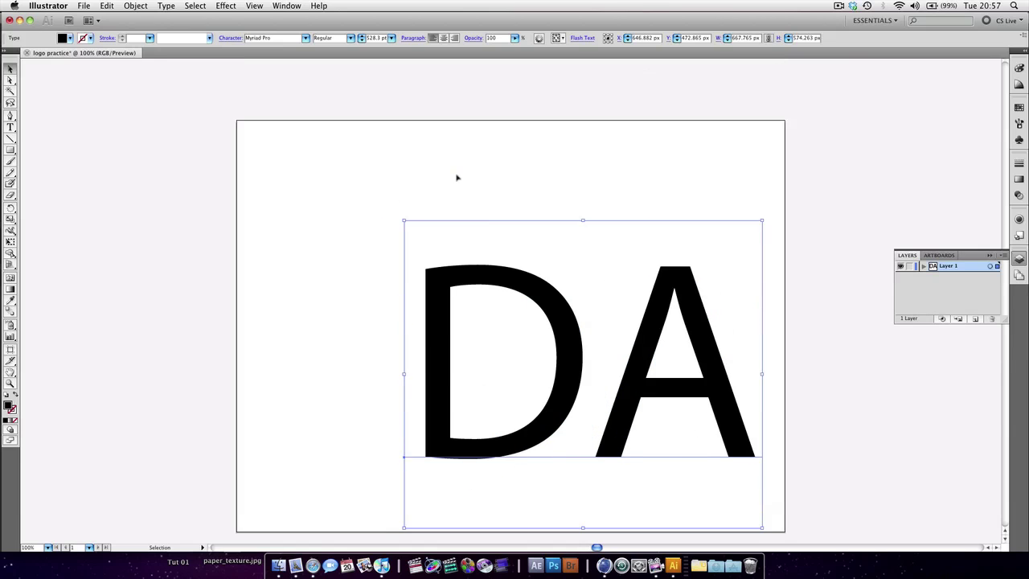
{"action": "scroll", "coordinate": [415, 409], "scroll_direction": "down", "scroll_amount": 8}
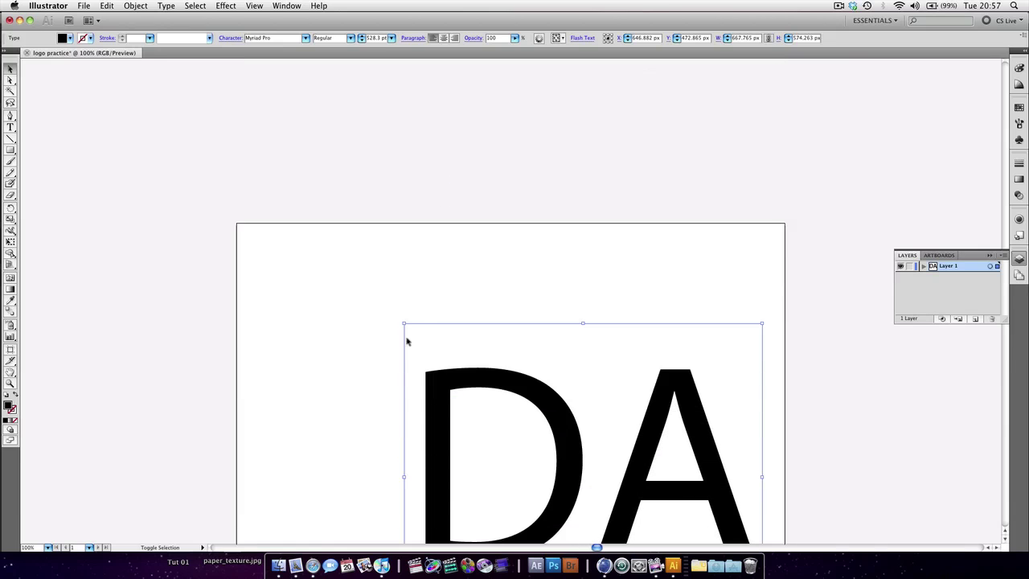
{"action": "left_click_drag", "start_coordinate": [405, 324], "coordinate": [33, 201]}
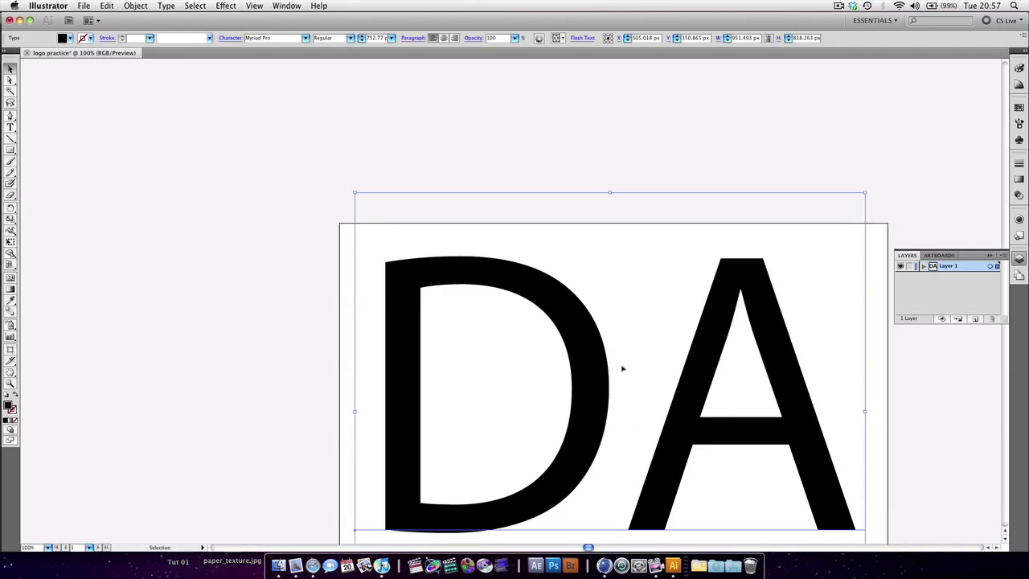
{"action": "left_click_drag", "start_coordinate": [622, 369], "coordinate": [492, 247]}
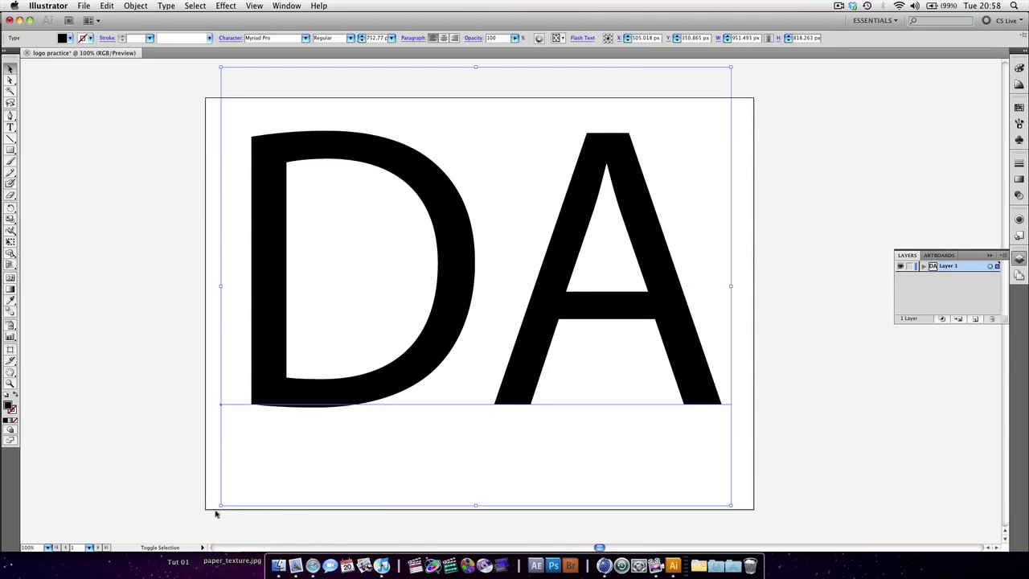
{"action": "left_click_drag", "start_coordinate": [219, 506], "coordinate": [179, 539]}
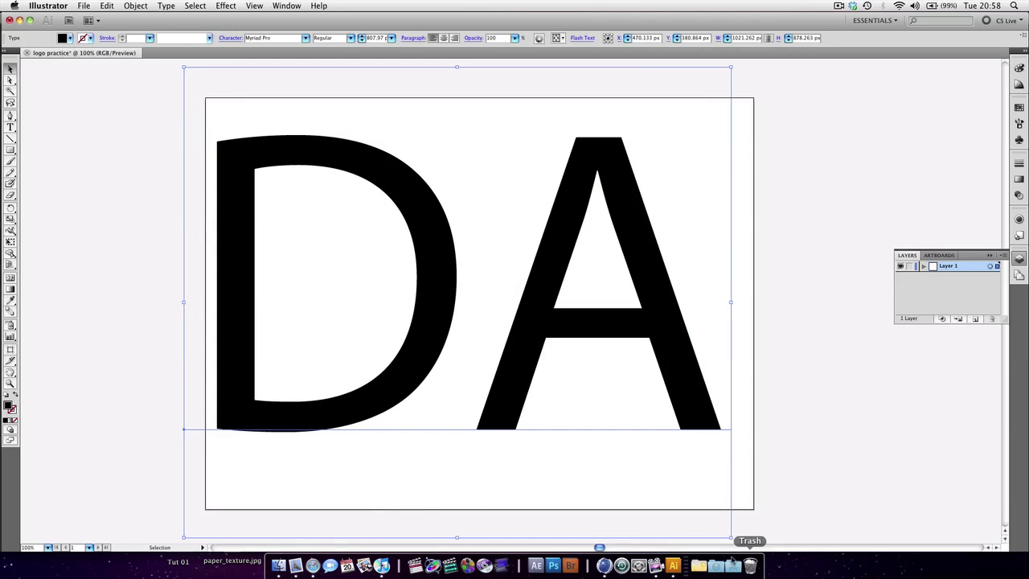
{"action": "mouse_move", "coordinate": [731, 533]}
{"action": "left_mouse_down"}
{"action": "mouse_move", "coordinate": [747, 543]}
{"action": "mouse_move", "coordinate": [740, 537]}
{"action": "left_mouse_up"}
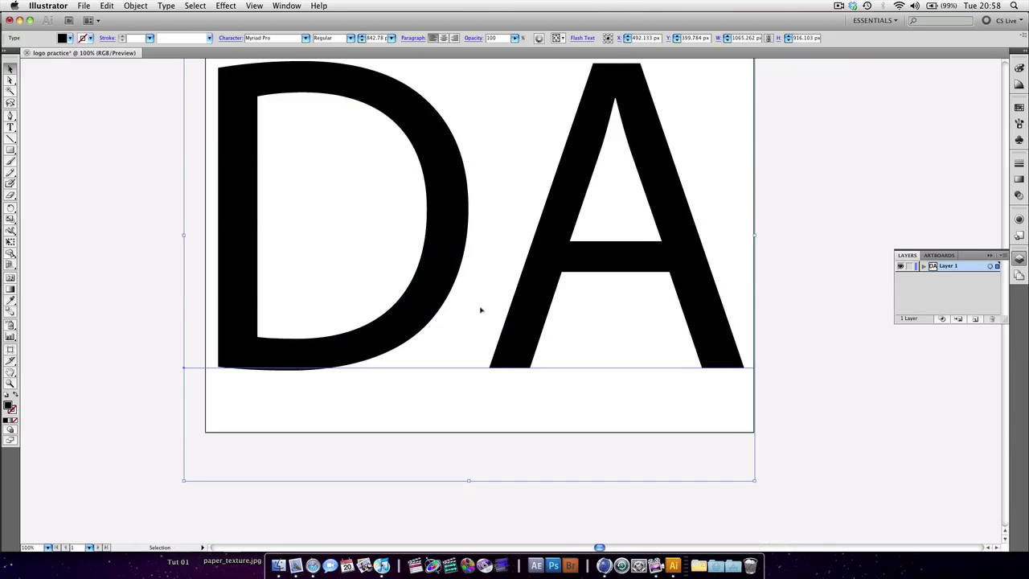
{"action": "scroll", "coordinate": [481, 309], "scroll_direction": "up", "scroll_amount": 5}
{"action": "scroll", "coordinate": [506, 358], "scroll_direction": "down", "scroll_amount": 3}
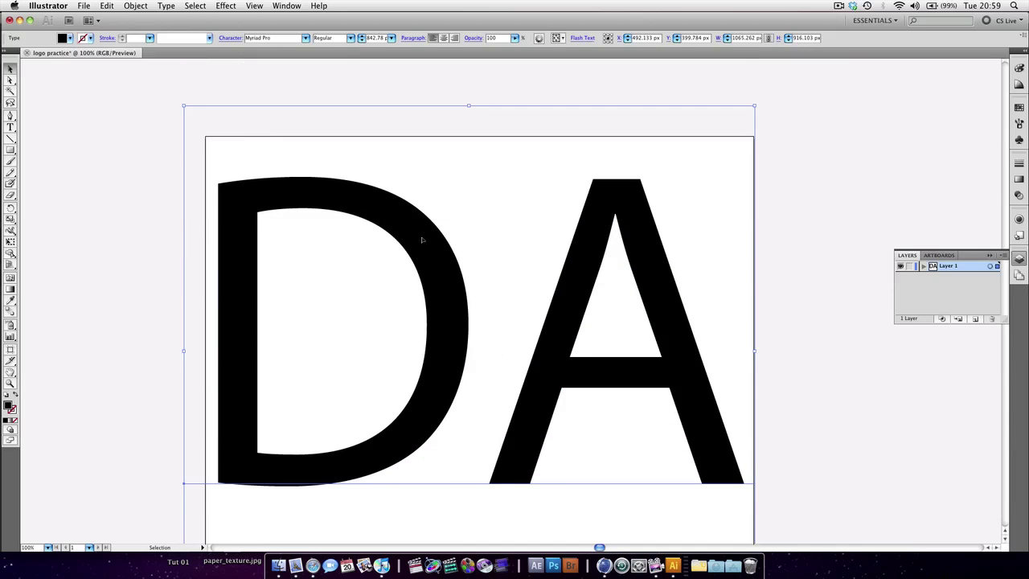
Select all the DA characters and change their font to Arial, after briefly trying Capitals.
{"action": "double_click", "coordinate": [455, 312]}
{"action": "key", "text": "super+a"}
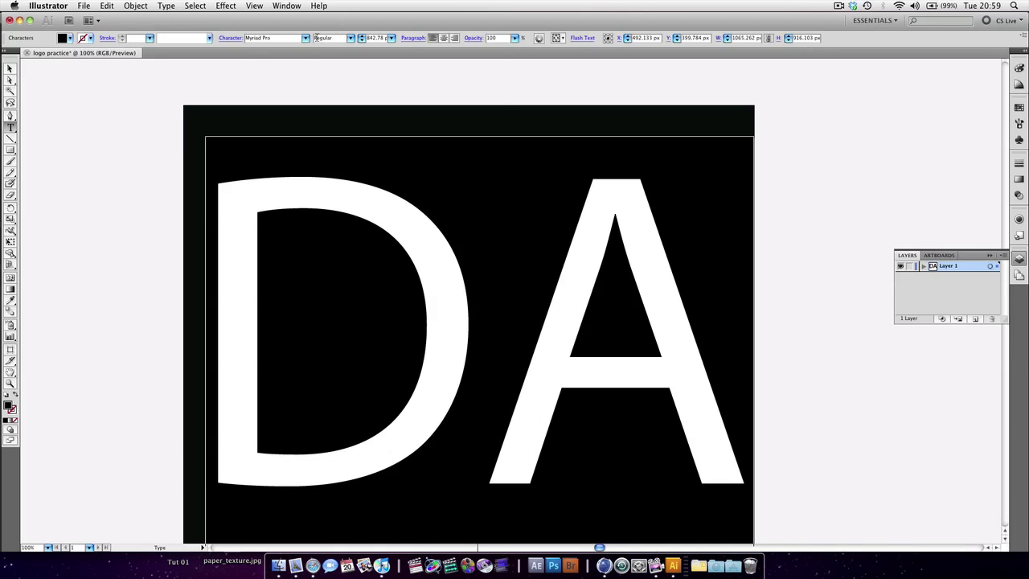
{"action": "left_click", "coordinate": [305, 40]}
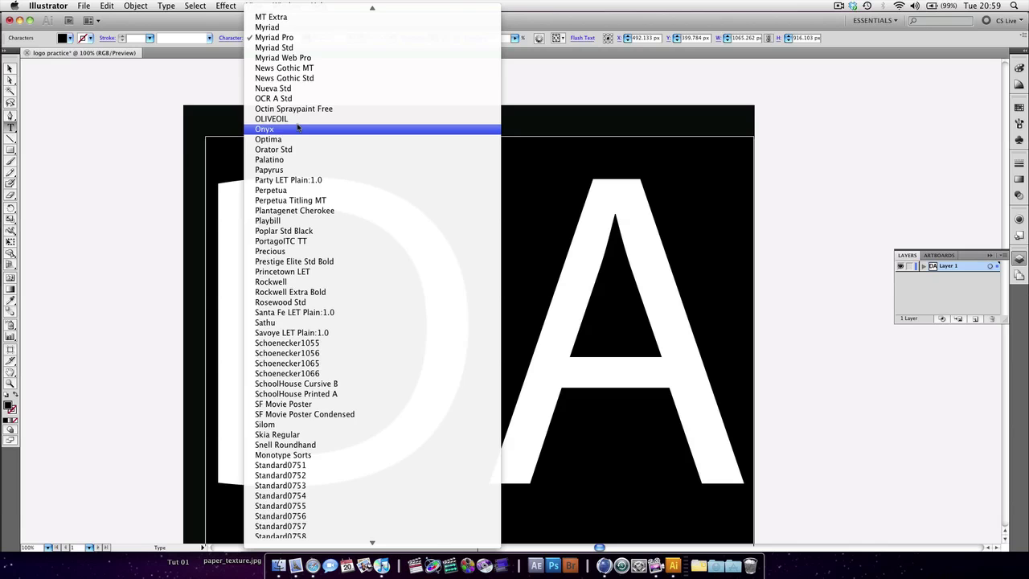
{"action": "scroll", "coordinate": [278, 98], "scroll_direction": "up", "scroll_amount": 5}
{"action": "scroll", "coordinate": [280, 99], "scroll_direction": "up", "scroll_amount": 10}
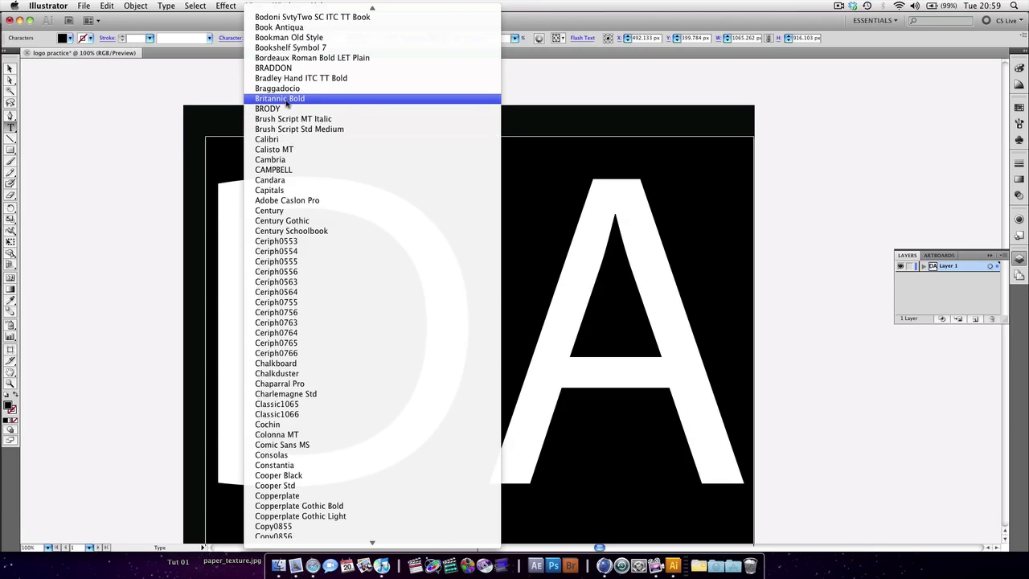
{"action": "left_click", "coordinate": [280, 190]}
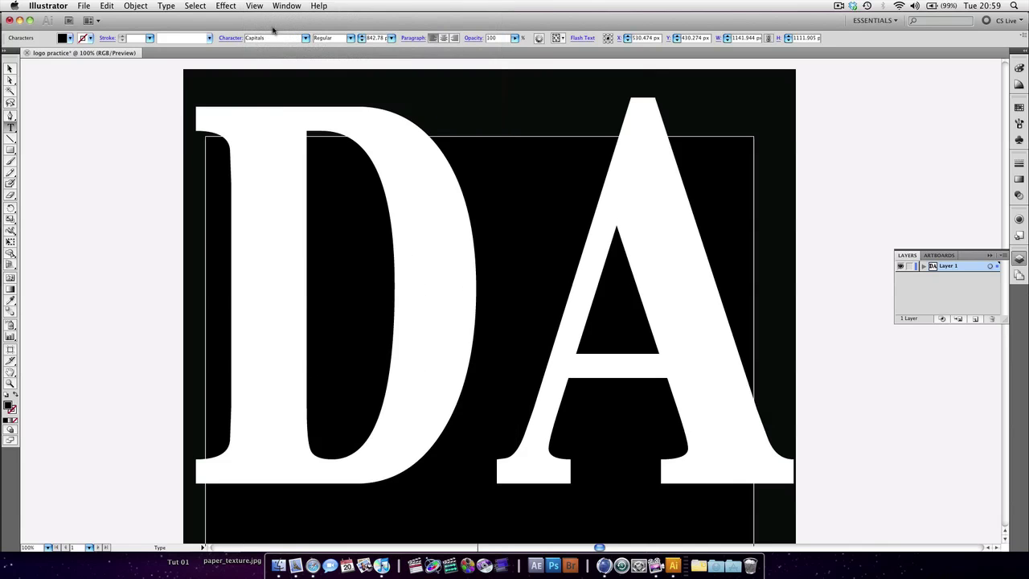
{"action": "left_click", "coordinate": [306, 38]}
{"action": "scroll", "coordinate": [277, 113], "scroll_direction": "up", "scroll_amount": 15}
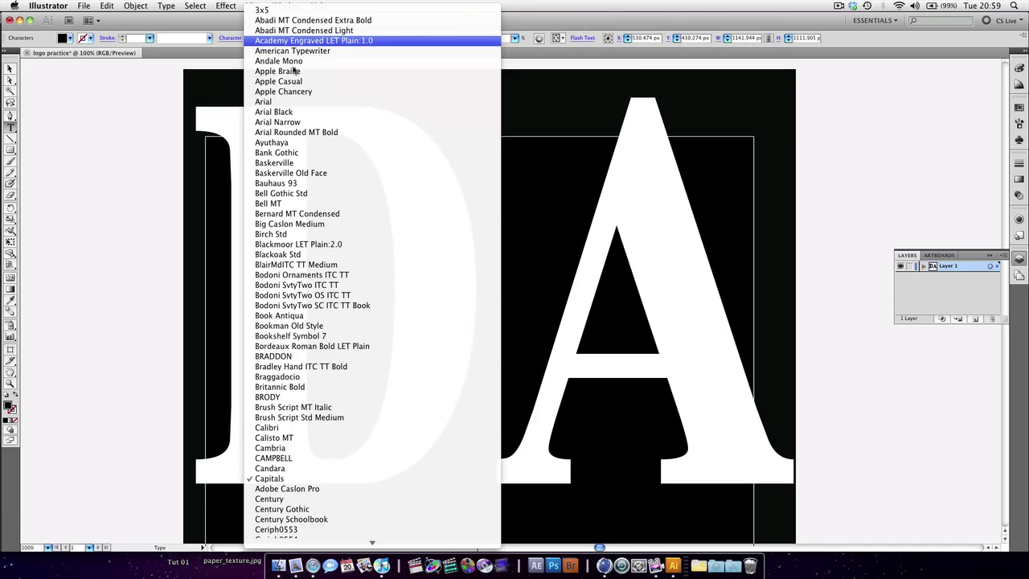
{"action": "left_click", "coordinate": [276, 104]}
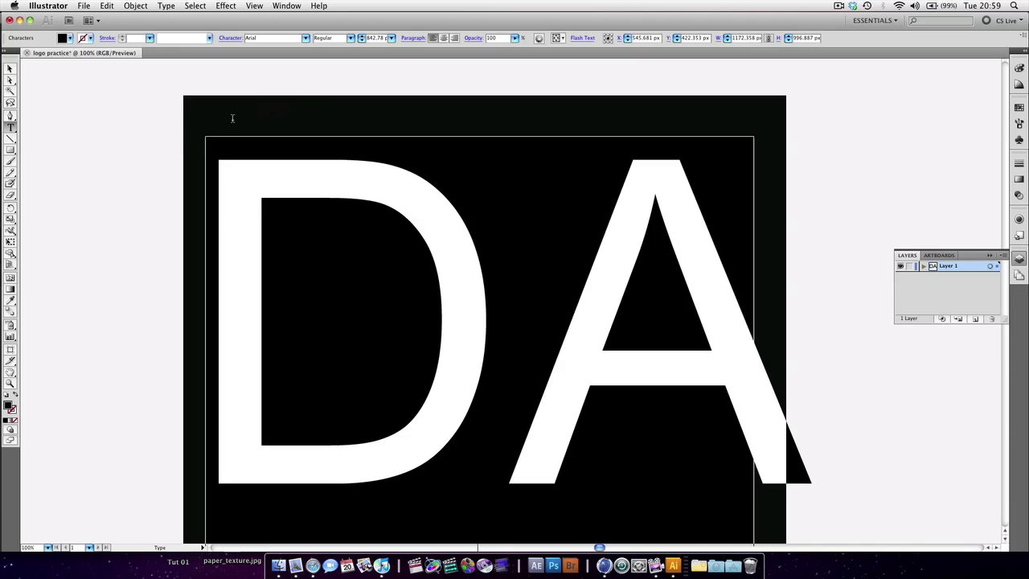
{"action": "scroll", "coordinate": [568, 290], "scroll_direction": "down", "scroll_amount": 5}
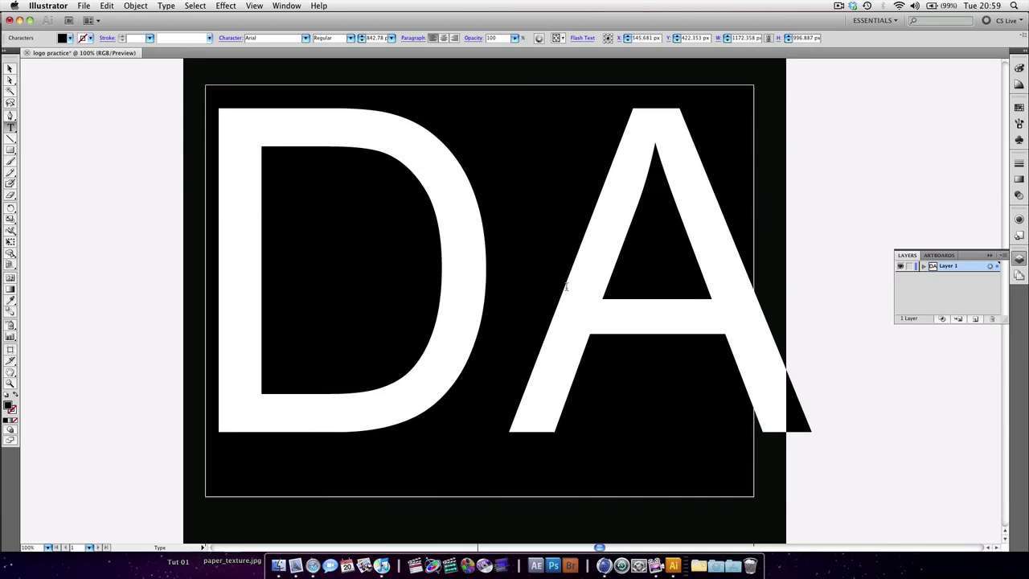
{"action": "key", "text": "Escape"}
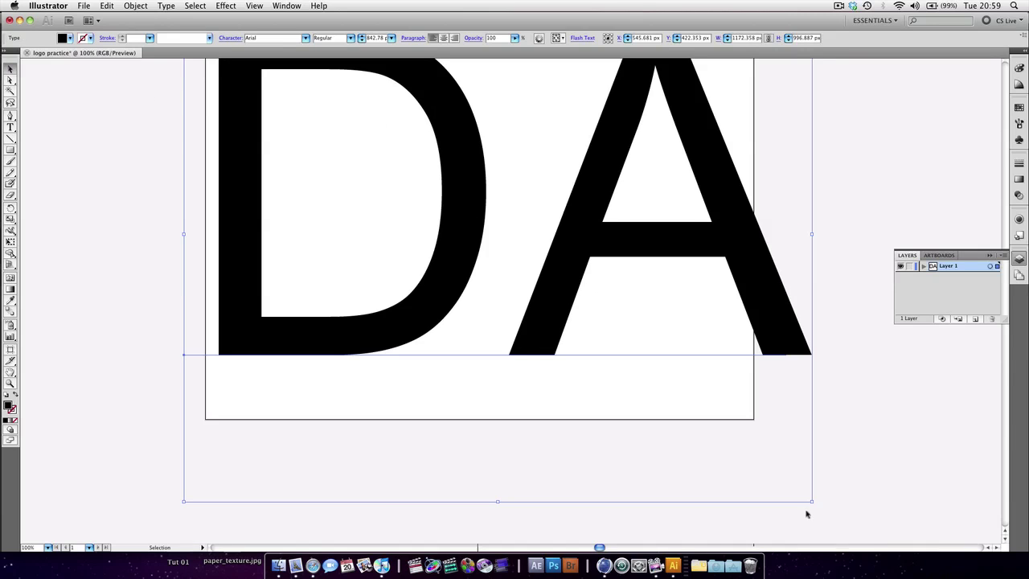
{"action": "left_click_drag", "start_coordinate": [812, 500], "coordinate": [745, 491]}
{"action": "scroll", "coordinate": [492, 282], "scroll_direction": "up", "scroll_amount": 1}
{"action": "scroll", "coordinate": [492, 282], "scroll_direction": "up", "scroll_amount": 5}
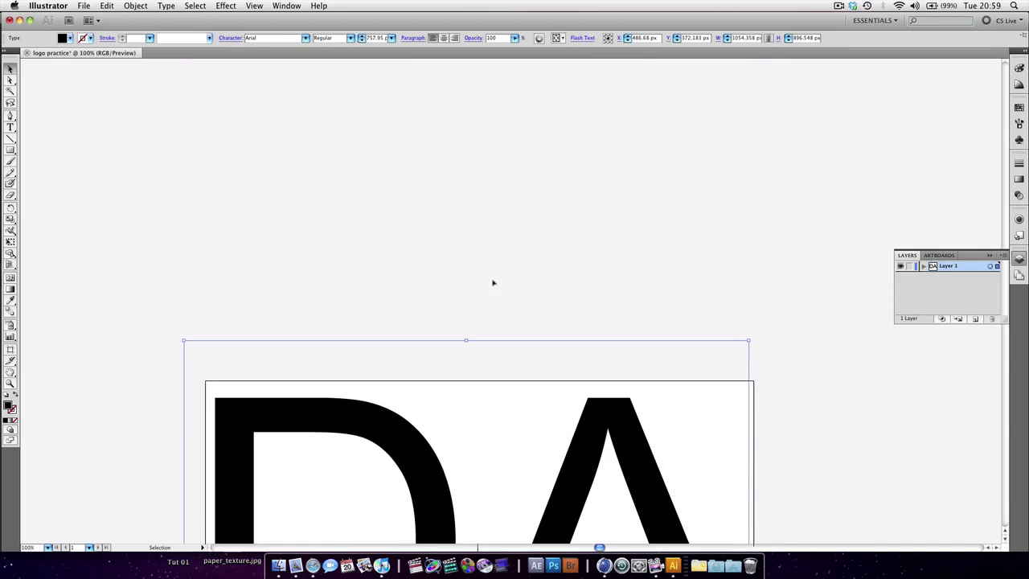
{"action": "scroll", "coordinate": [491, 282], "scroll_direction": "down", "scroll_amount": 3}
{"action": "left_click_drag", "start_coordinate": [454, 283], "coordinate": [456, 345]}
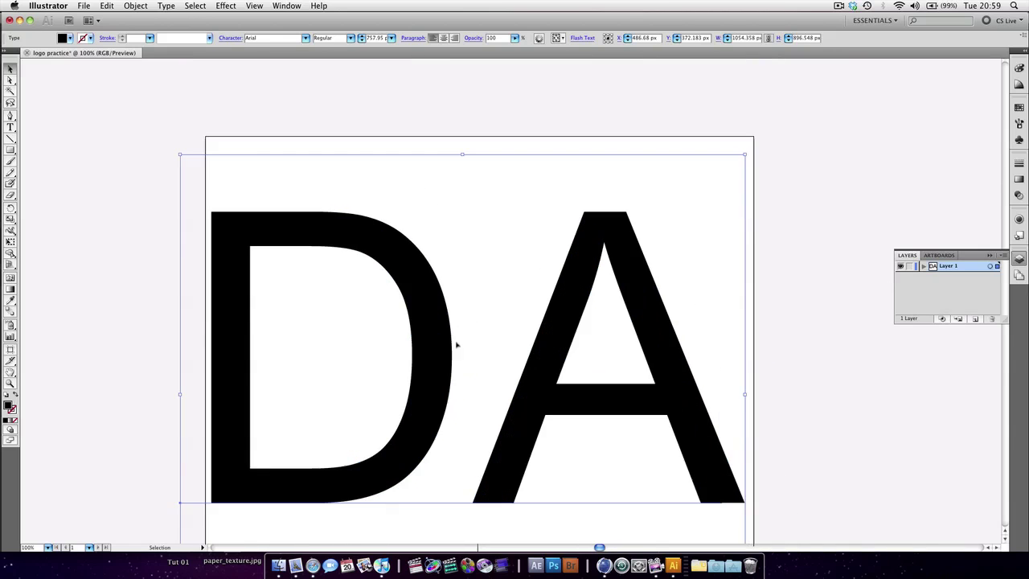
{"action": "left_click", "coordinate": [772, 233]}
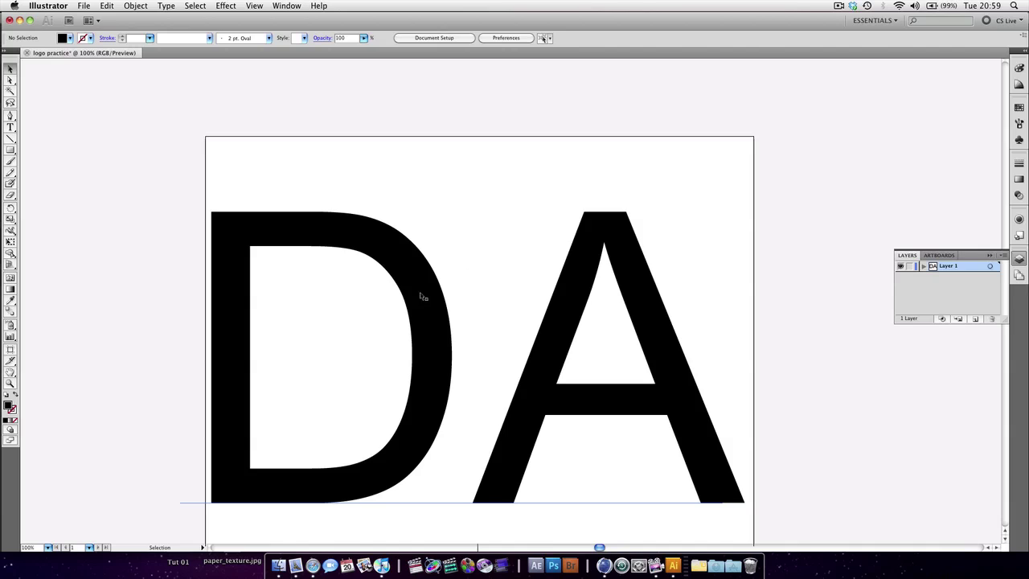
{"action": "left_click", "coordinate": [432, 331]}
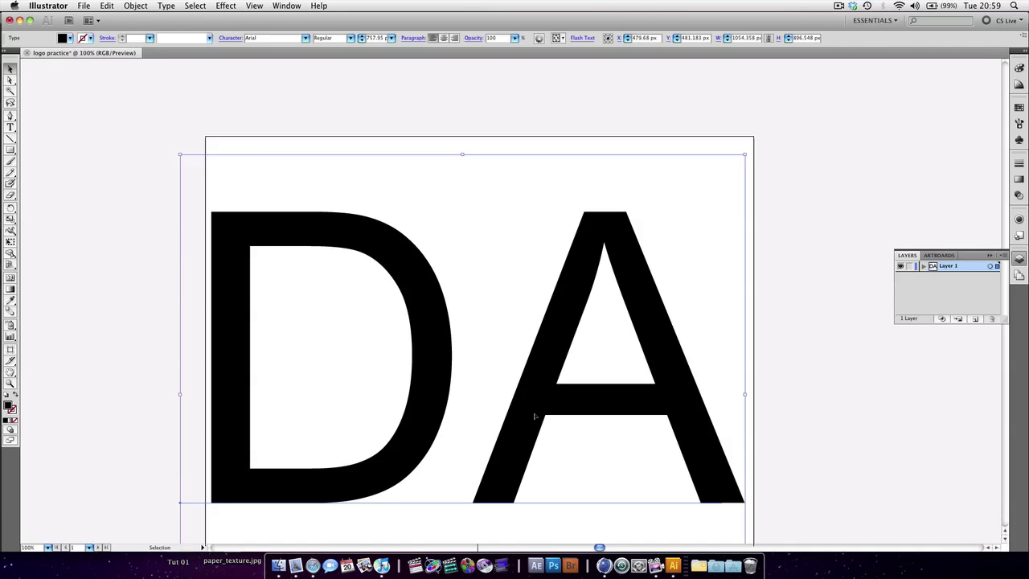
Lock Layer 1 with the DA text and add a new Layer 2 above it.
{"action": "left_click", "coordinate": [910, 267]}
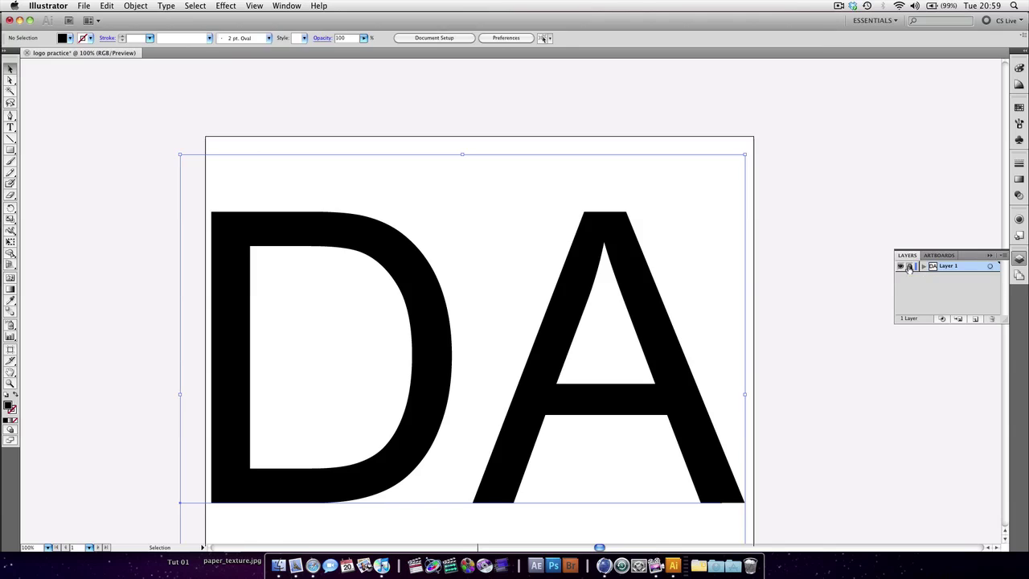
{"action": "left_click", "coordinate": [1019, 258]}
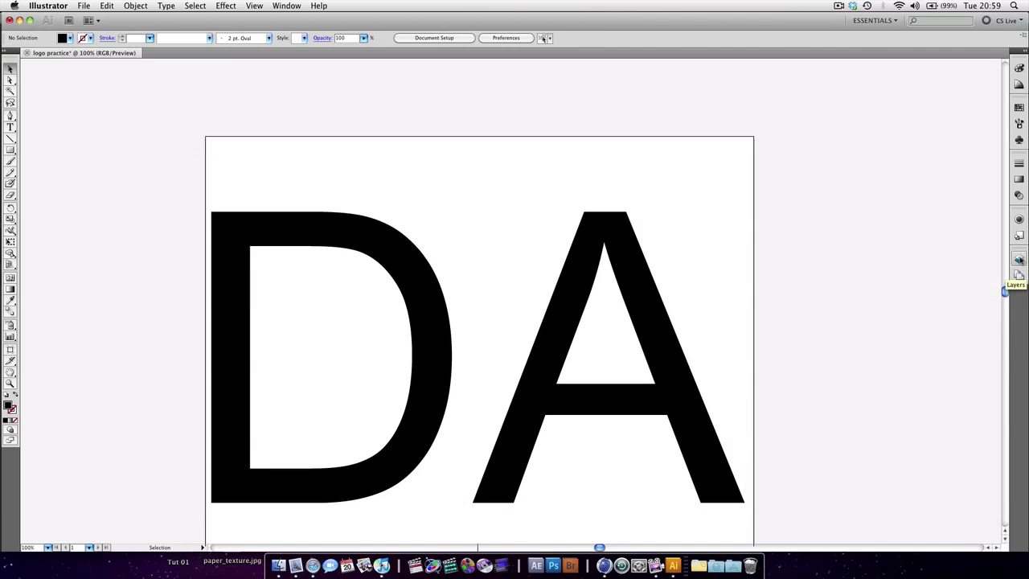
{"action": "left_click", "coordinate": [1019, 259]}
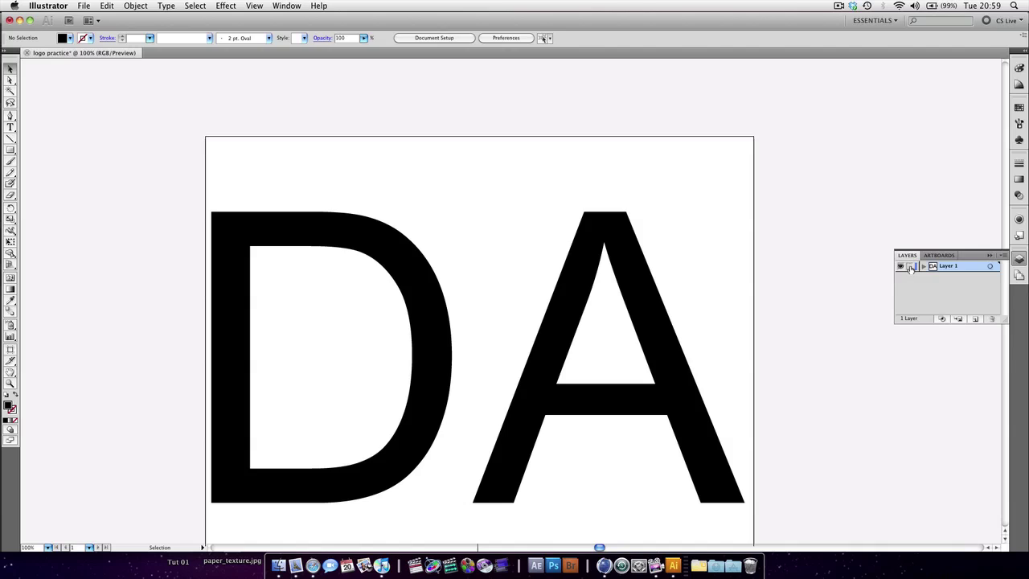
{"action": "left_click", "coordinate": [975, 319]}
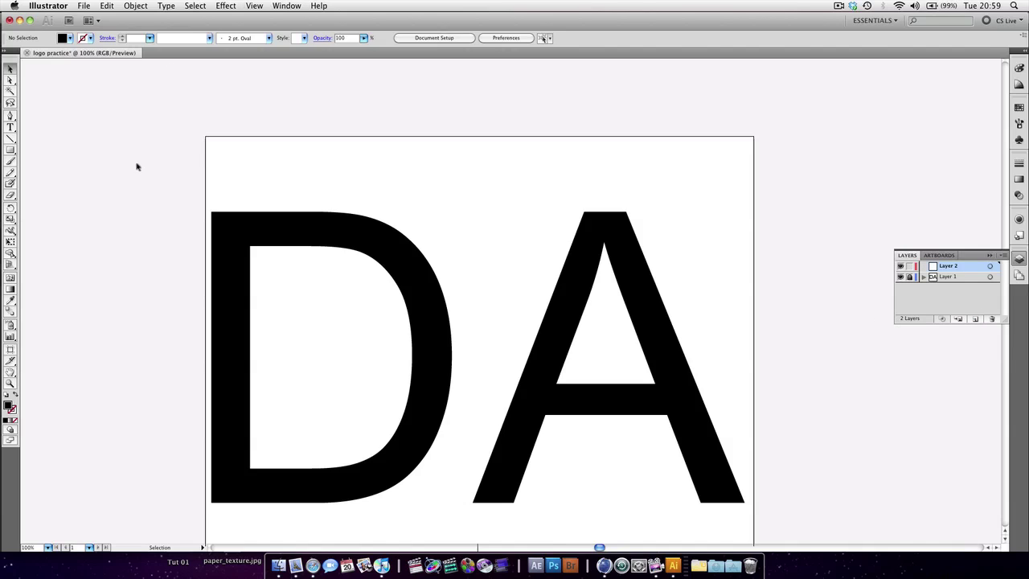
{"action": "key", "text": "p"}
Start a Pen path along the D's top edge, right curve and bottom edge.
{"action": "left_click", "coordinate": [211, 215]}
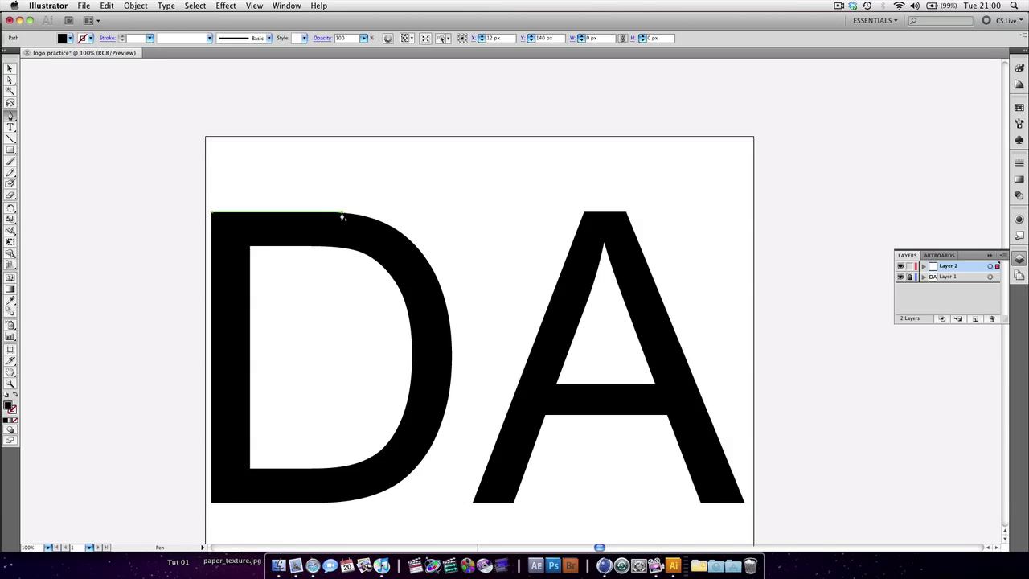
{"action": "left_click", "coordinate": [342, 214]}
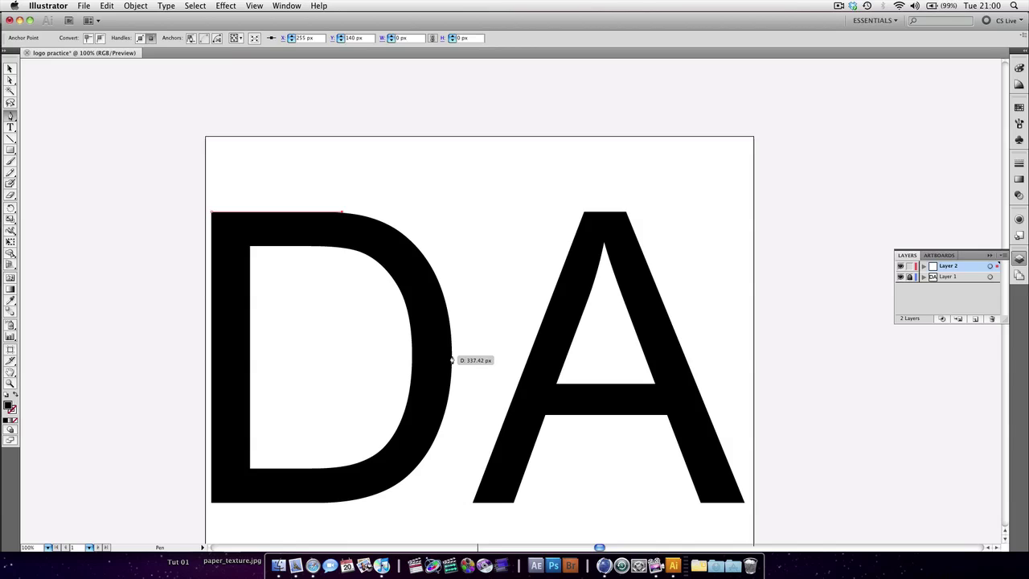
{"action": "left_click_drag", "start_coordinate": [451, 360], "coordinate": [452, 501]}
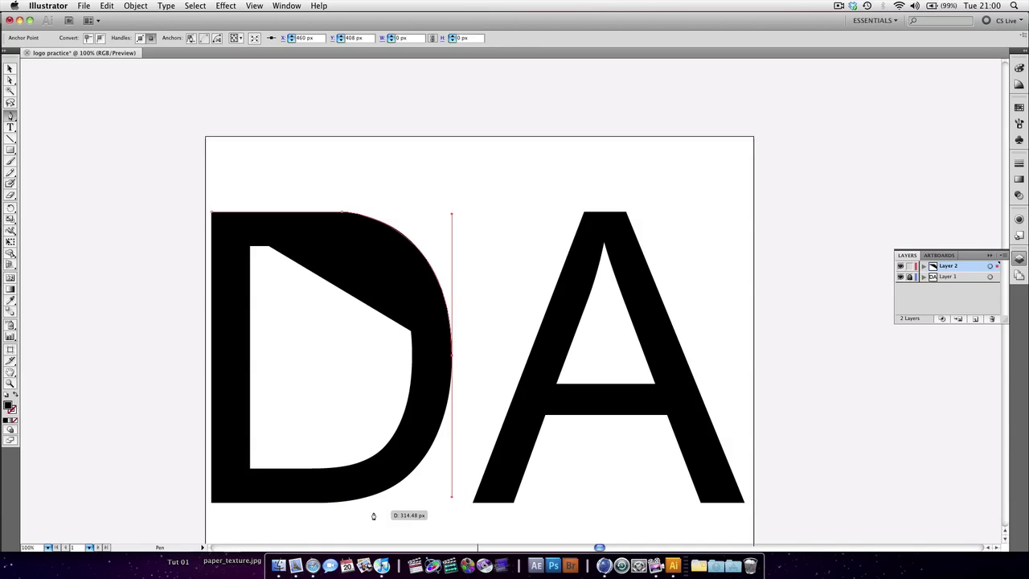
{"action": "left_click", "coordinate": [293, 503]}
{"action": "left_click_drag", "start_coordinate": [293, 505], "coordinate": [376, 461]}
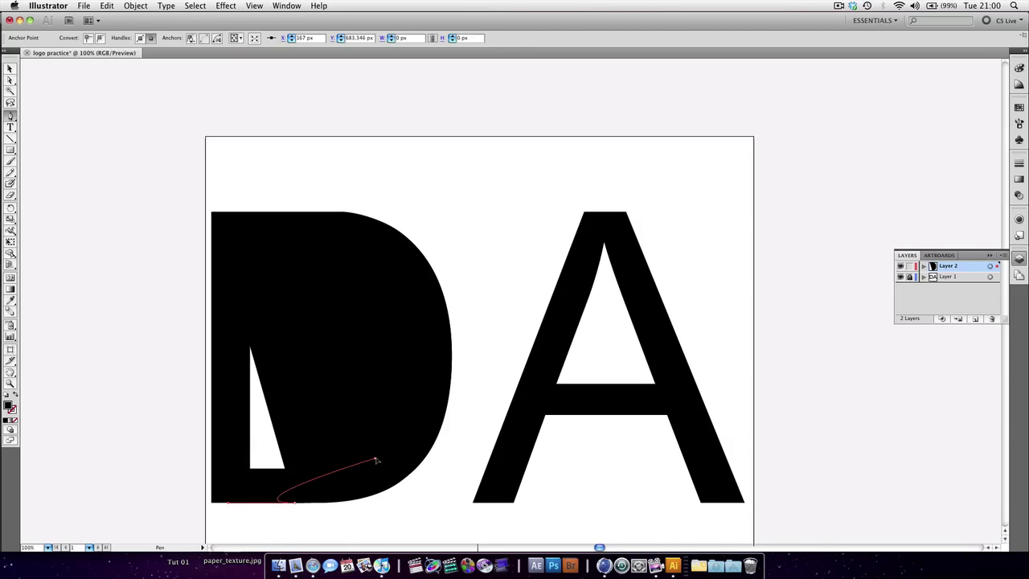
Trace the D's inner counter and close the path at its top-left corner.
{"action": "left_click", "coordinate": [377, 460]}
{"action": "key", "text": "super+z"}
{"action": "left_click_drag", "start_coordinate": [329, 503], "coordinate": [229, 503]}
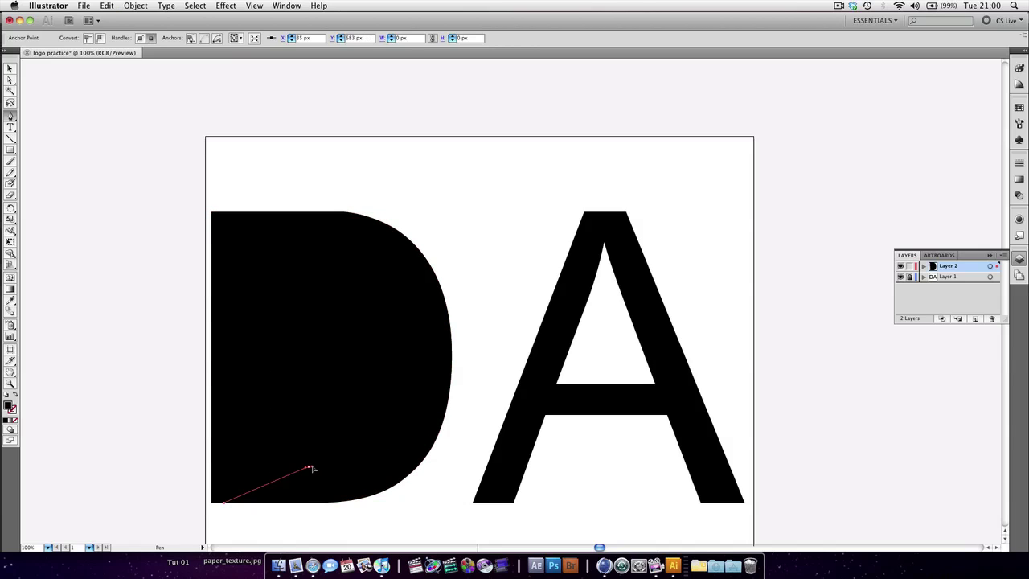
{"action": "left_click_drag", "start_coordinate": [309, 467], "coordinate": [410, 310]}
{"action": "left_click_drag", "start_coordinate": [339, 240], "coordinate": [320, 240]}
{"action": "left_click", "coordinate": [250, 243]}
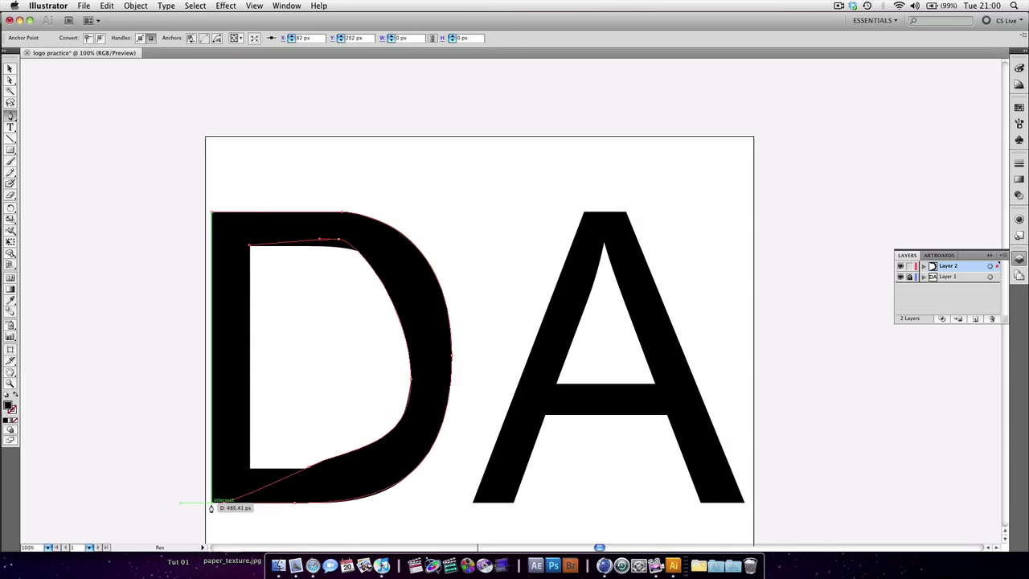
{"action": "left_click", "coordinate": [211, 509]}
{"action": "left_click", "coordinate": [211, 508]}
{"action": "left_click", "coordinate": [212, 216]}
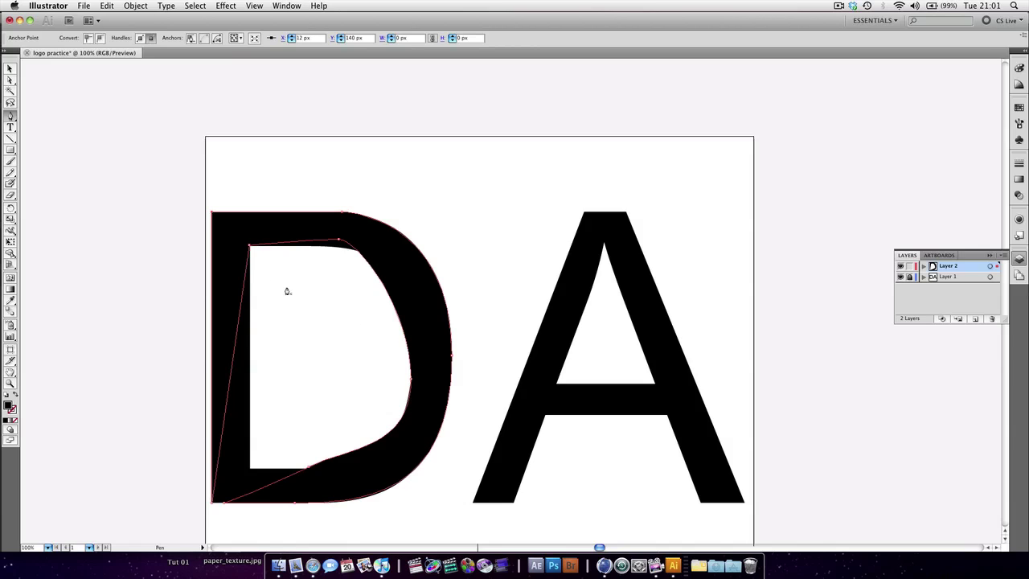
{"action": "left_click", "coordinate": [10, 81]}
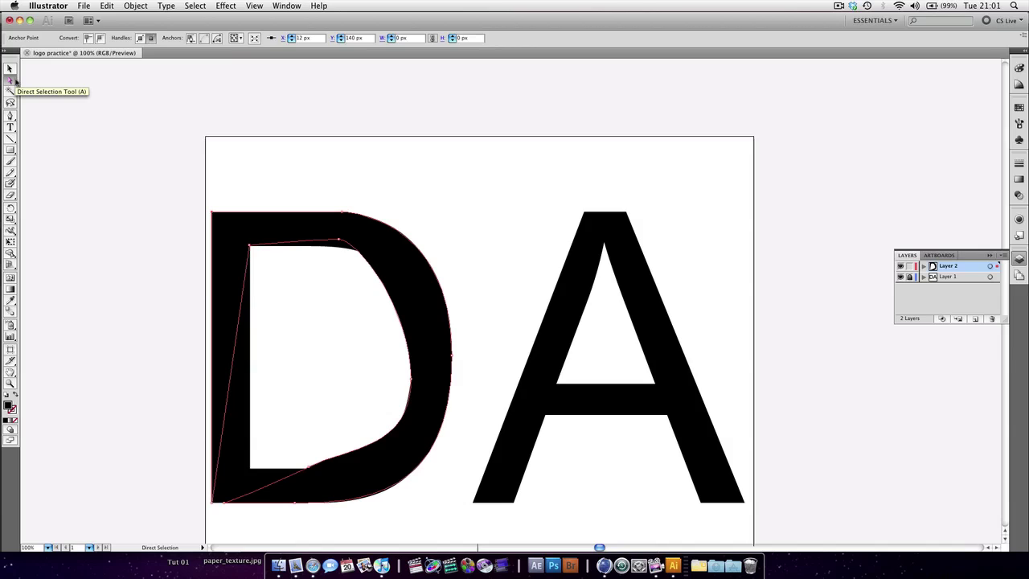
Drag the D's inner anchors and curve handles to refine the counter's top corner and lower curve.
{"action": "left_click_drag", "start_coordinate": [340, 242], "coordinate": [338, 245]}
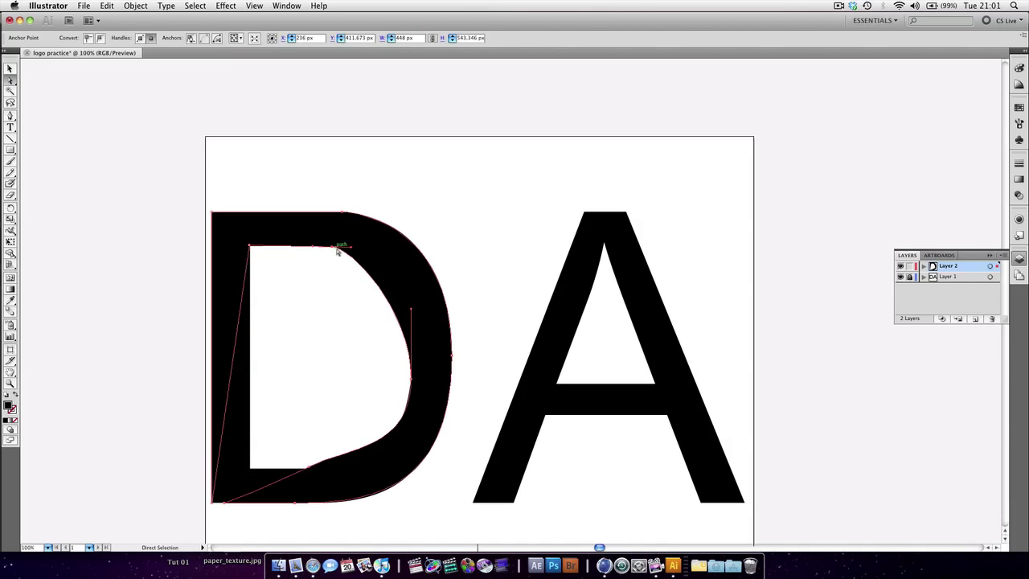
{"action": "left_click_drag", "start_coordinate": [413, 382], "coordinate": [411, 361]}
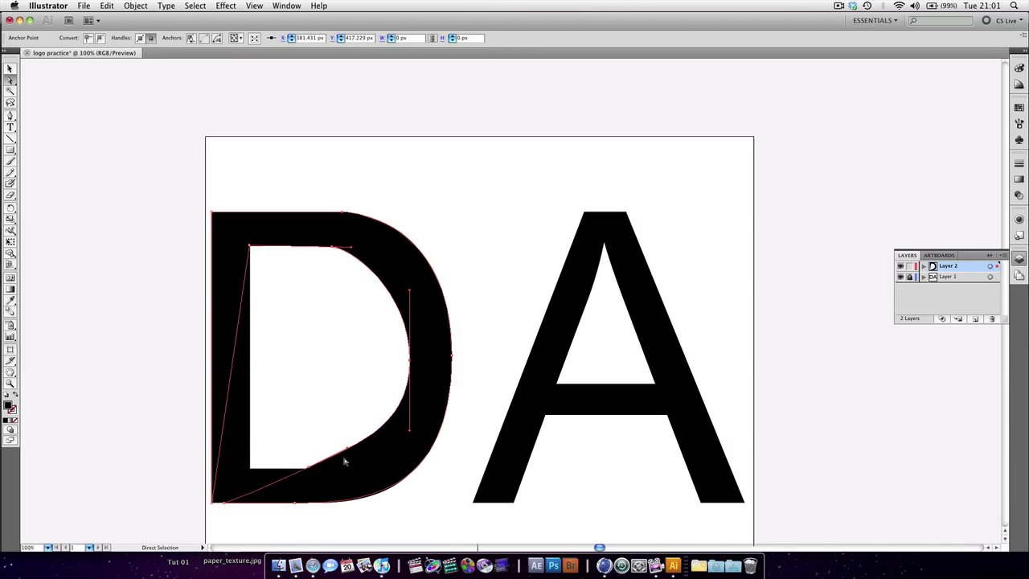
{"action": "mouse_move", "coordinate": [348, 451]}
{"action": "left_mouse_down"}
{"action": "mouse_move", "coordinate": [378, 428]}
{"action": "mouse_move", "coordinate": [355, 458]}
{"action": "mouse_move", "coordinate": [367, 456]}
{"action": "mouse_move", "coordinate": [402, 428]}
{"action": "mouse_move", "coordinate": [354, 461]}
{"action": "left_mouse_up"}
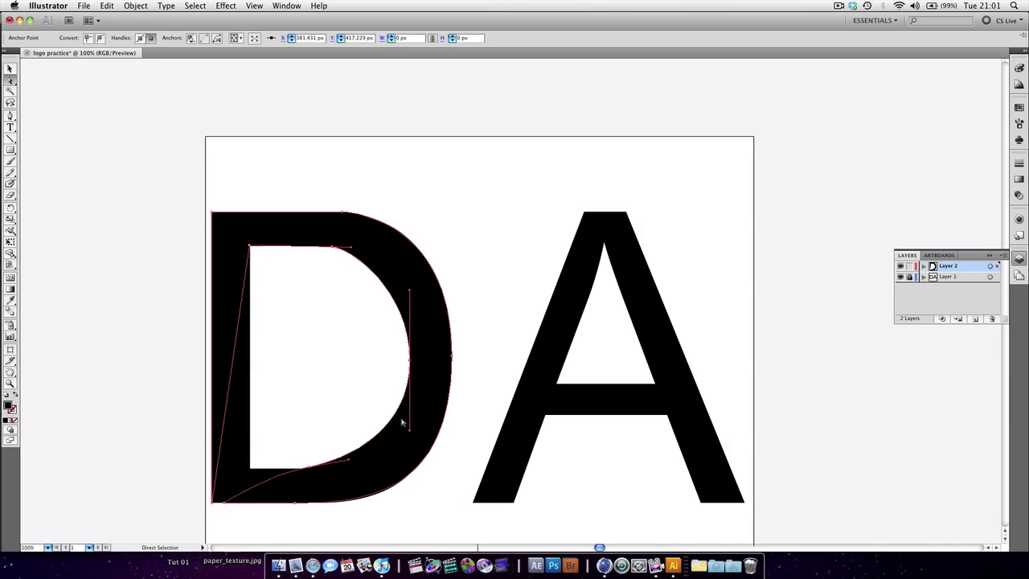
{"action": "left_click_drag", "start_coordinate": [410, 431], "coordinate": [409, 478]}
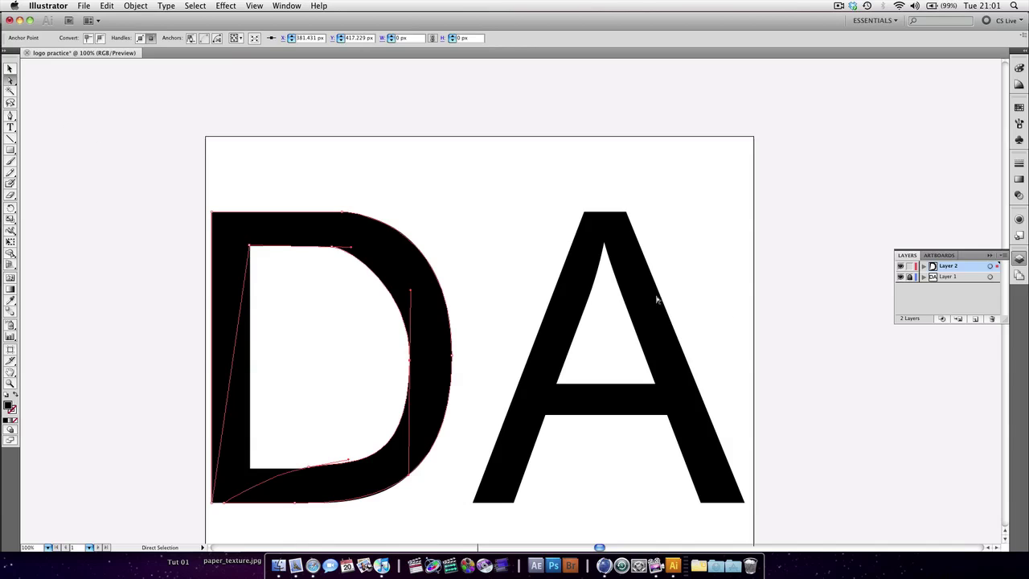
{"action": "key", "text": "p"}
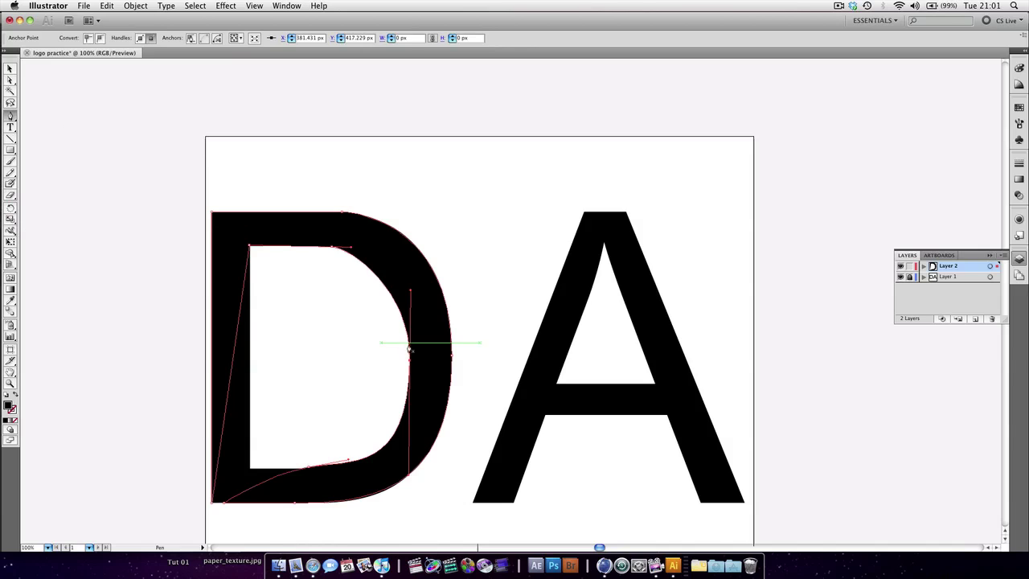
Pen-trace the A's right leg and crossbar, then move the crossbar anchor onto the letter's crossbar.
{"action": "left_click", "coordinate": [555, 385]}
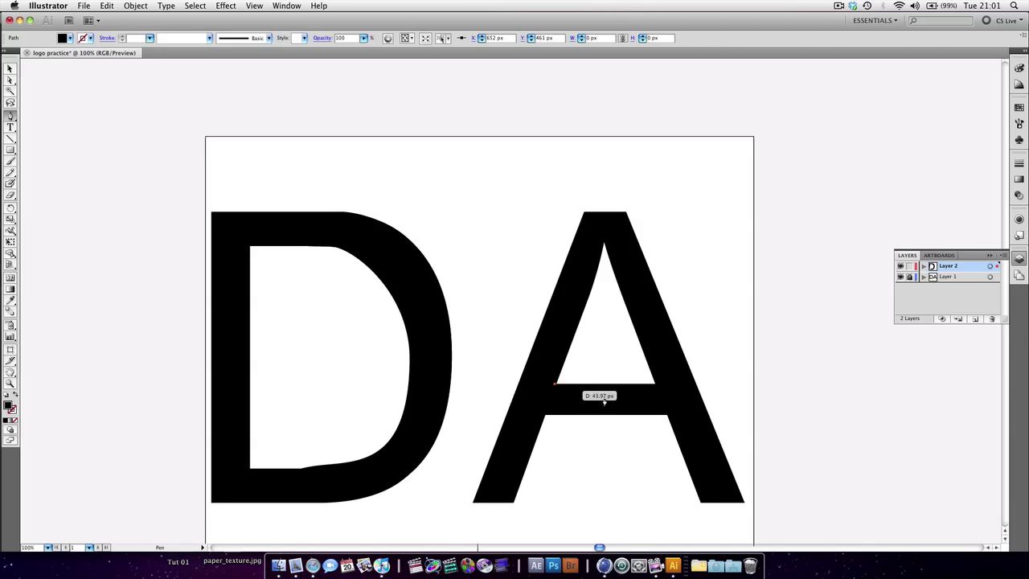
{"action": "left_click", "coordinate": [666, 415]}
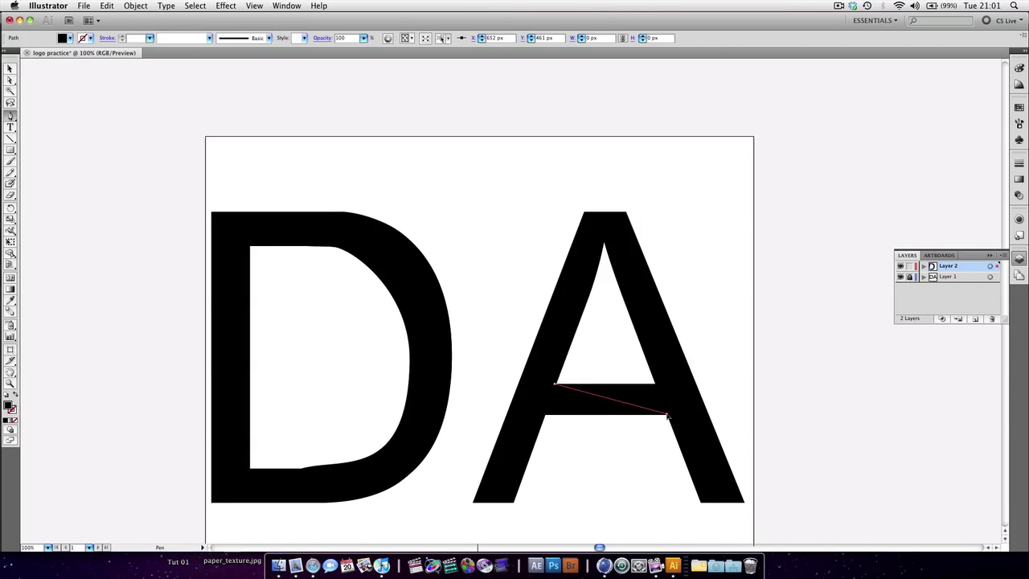
{"action": "left_click", "coordinate": [700, 504]}
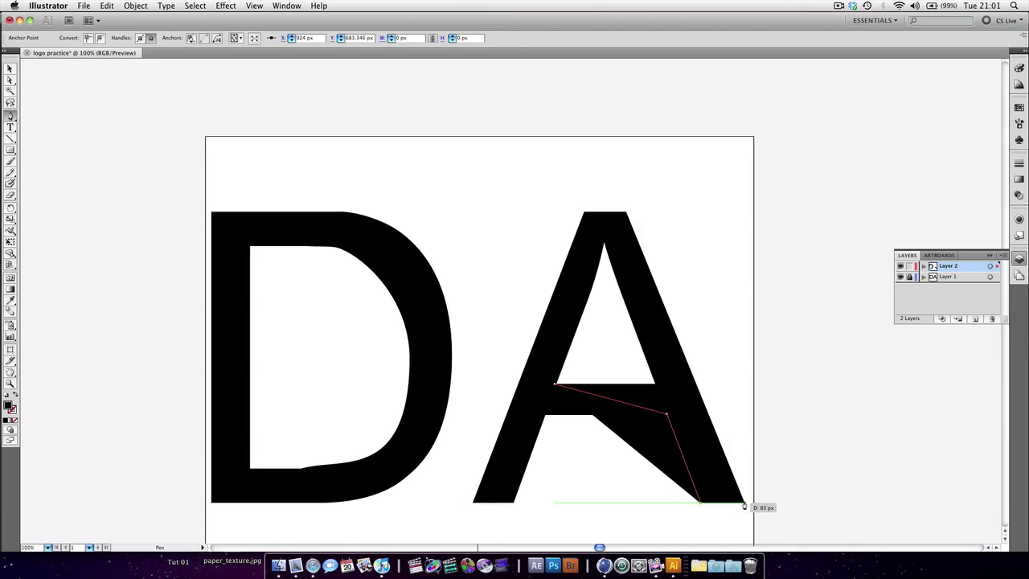
{"action": "left_click", "coordinate": [745, 504]}
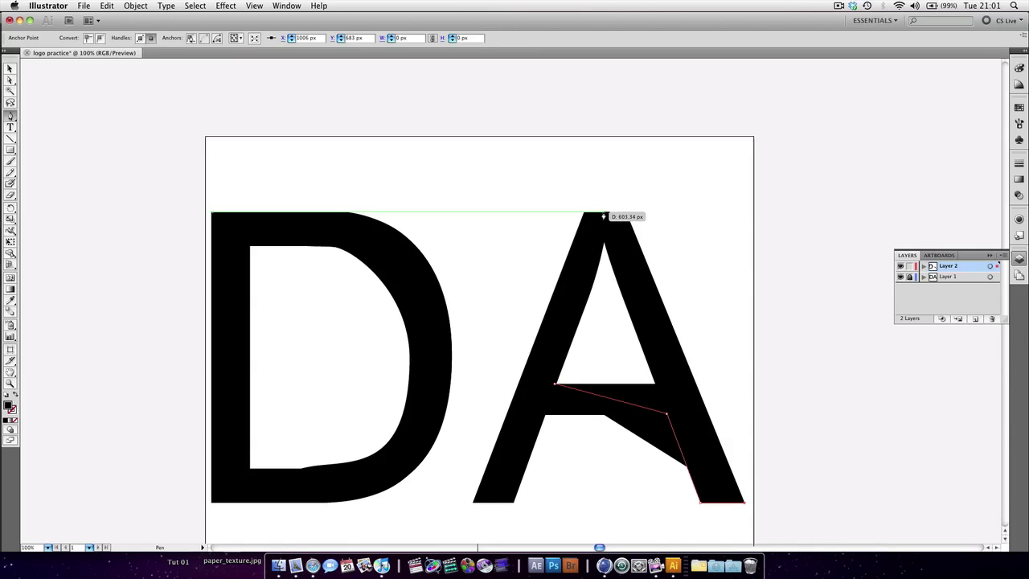
{"action": "left_click", "coordinate": [605, 213]}
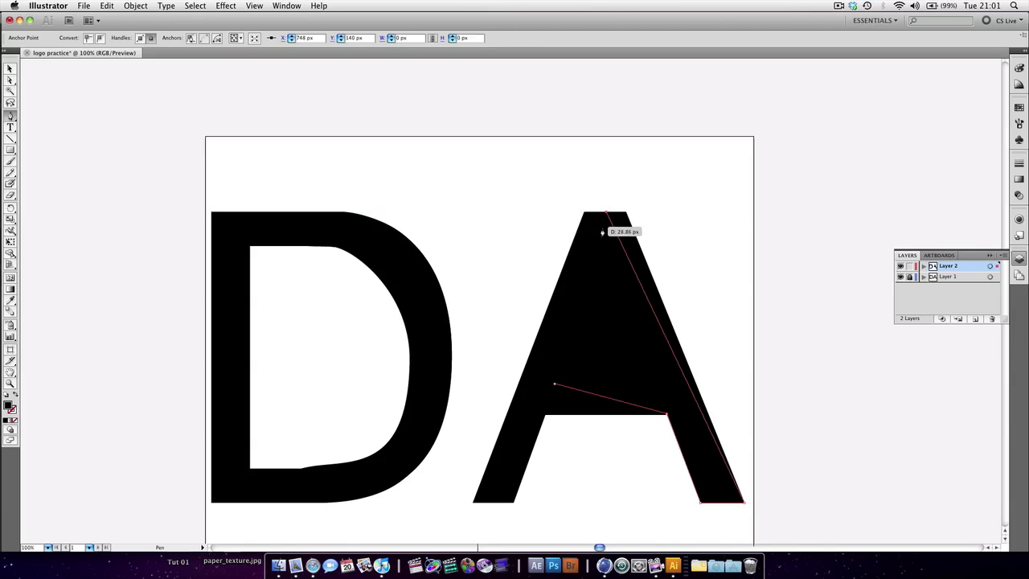
{"action": "left_click_drag", "start_coordinate": [602, 233], "coordinate": [605, 237]}
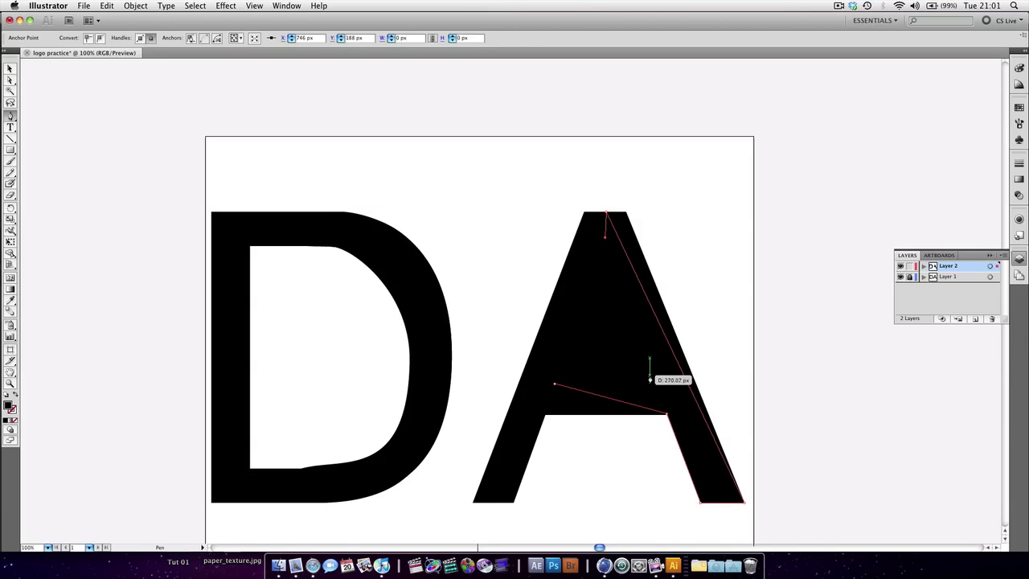
{"action": "left_click", "coordinate": [650, 378]}
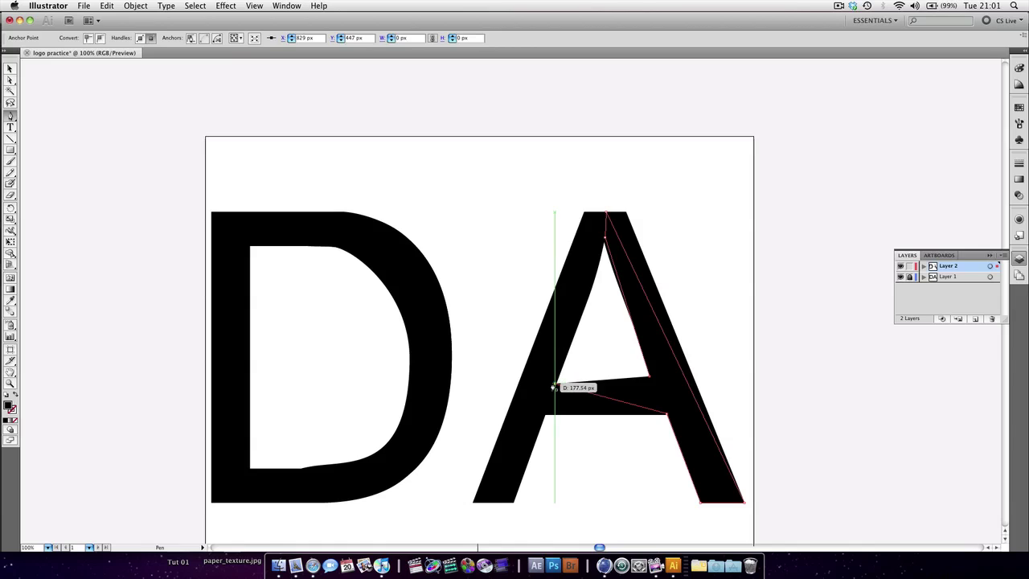
{"action": "left_click", "coordinate": [553, 387]}
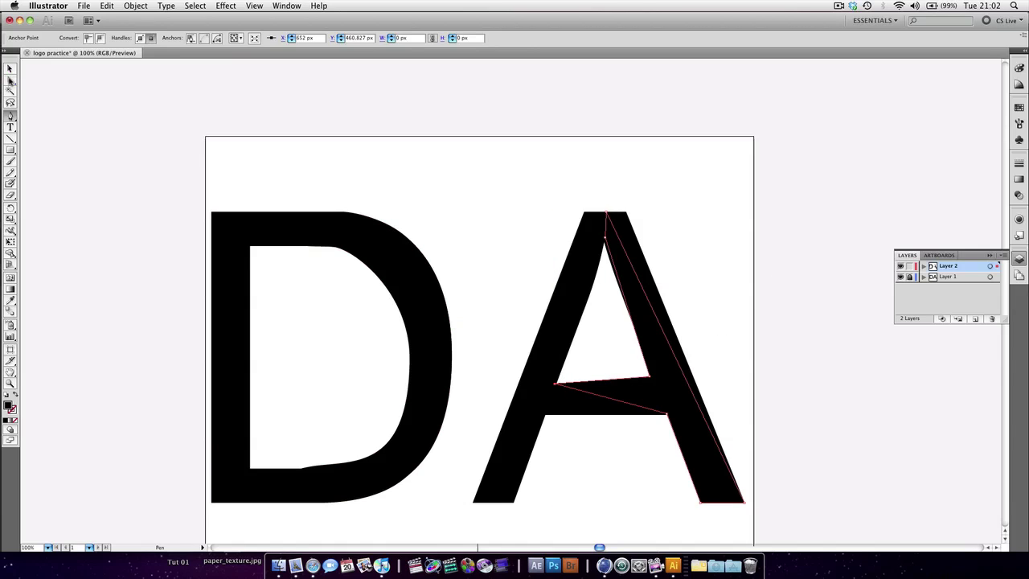
{"action": "left_click", "coordinate": [10, 81]}
{"action": "left_click_drag", "start_coordinate": [657, 377], "coordinate": [661, 386]}
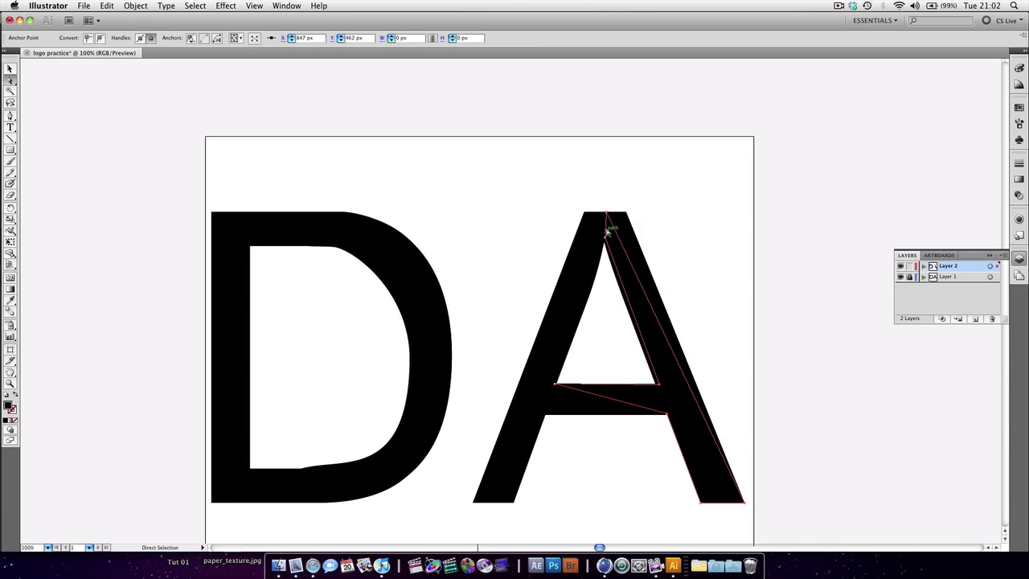
Nudge the A's top inner and crossbar anchors, then hide the DA text layer.
{"action": "left_click_drag", "start_coordinate": [606, 240], "coordinate": [604, 214]}
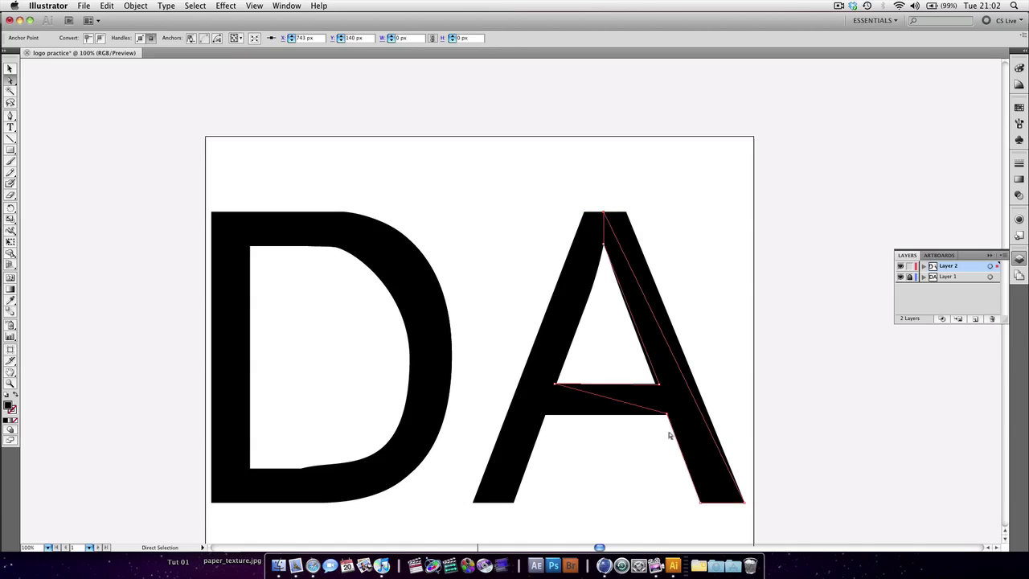
{"action": "left_click_drag", "start_coordinate": [663, 385], "coordinate": [656, 384]}
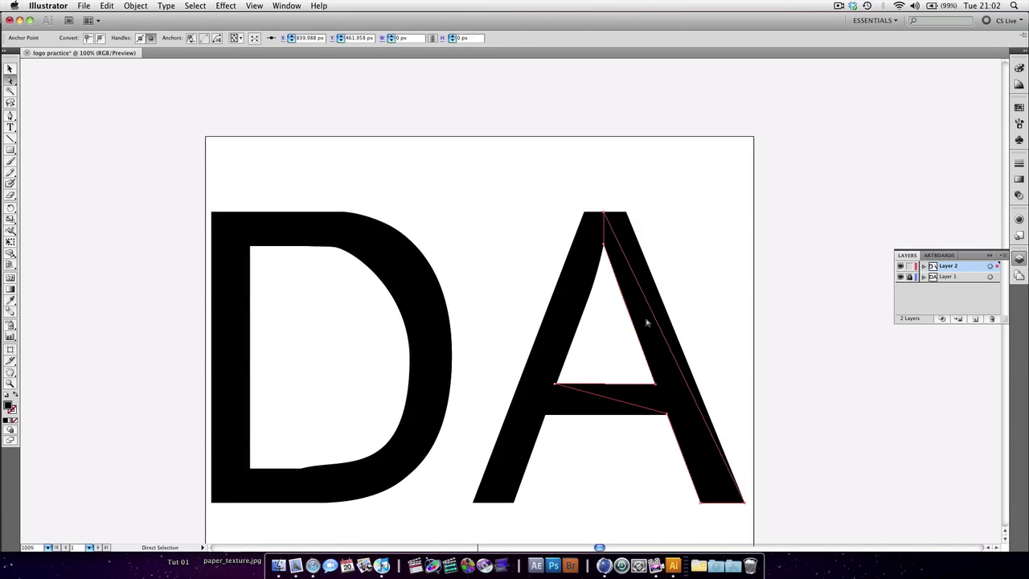
{"action": "left_click", "coordinate": [900, 277]}
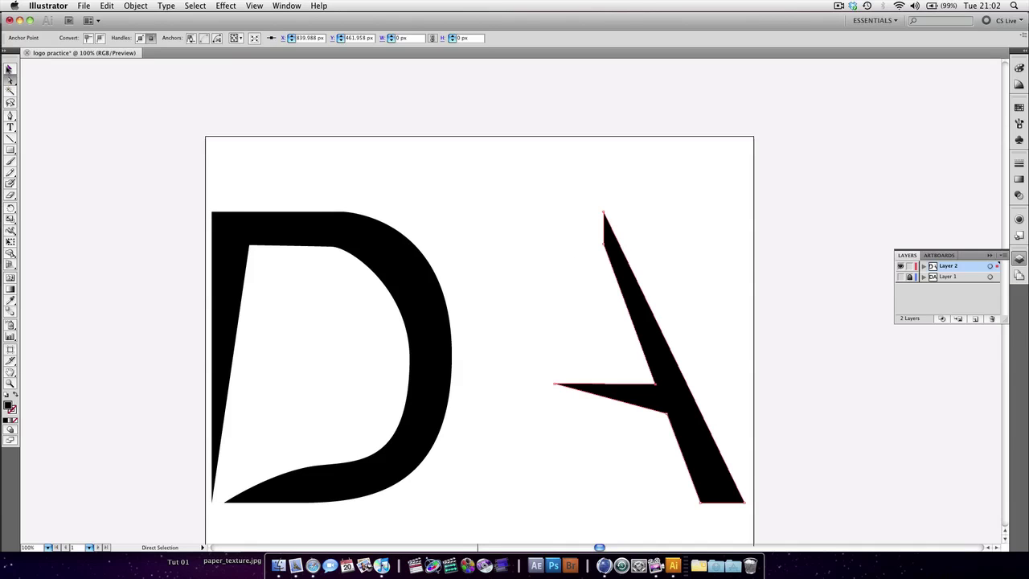
Move the traced A shape left so it sits against the D.
{"action": "left_click", "coordinate": [9, 69]}
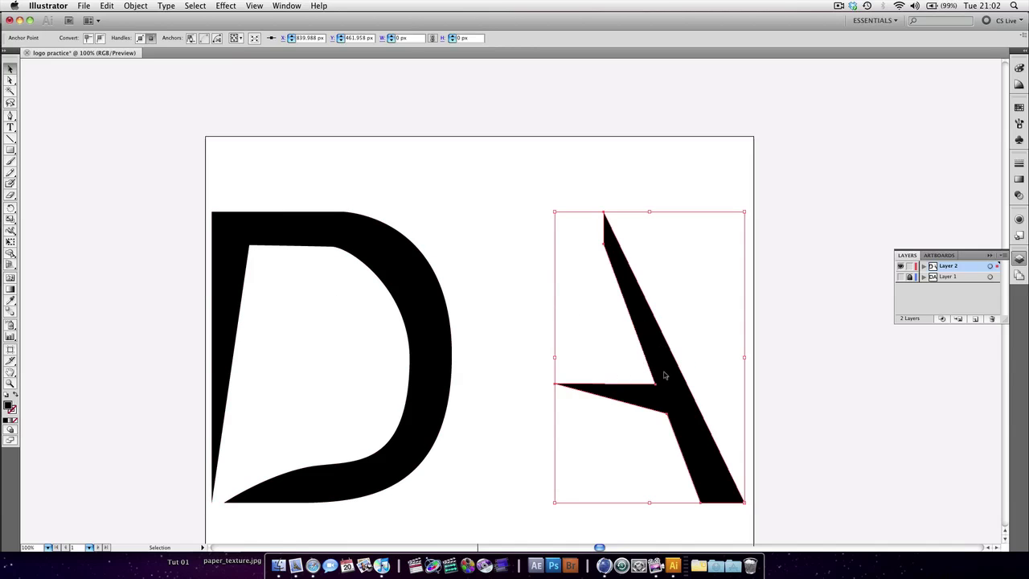
{"action": "left_click_drag", "start_coordinate": [664, 374], "coordinate": [567, 373]}
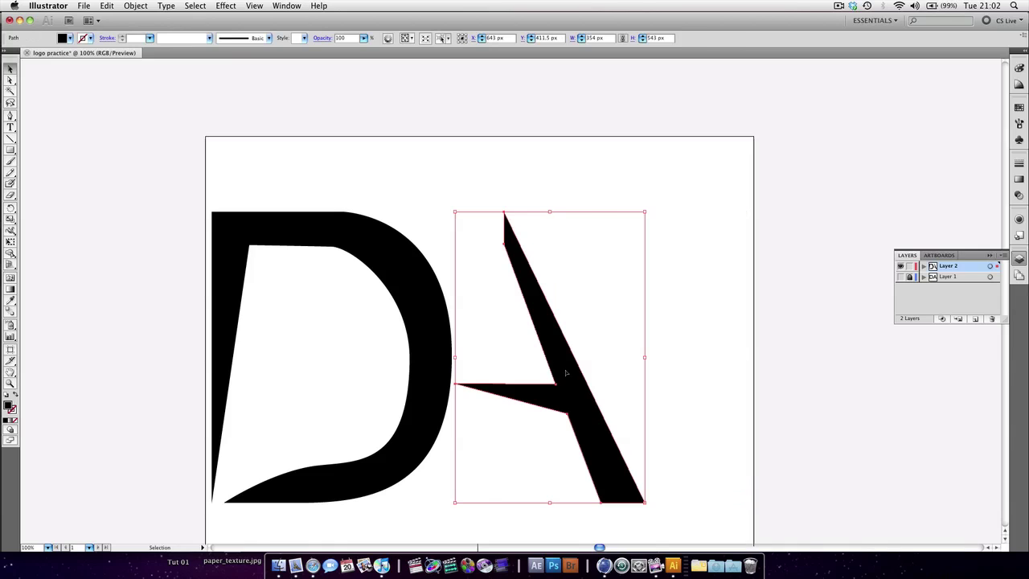
{"action": "left_click", "coordinate": [552, 183]}
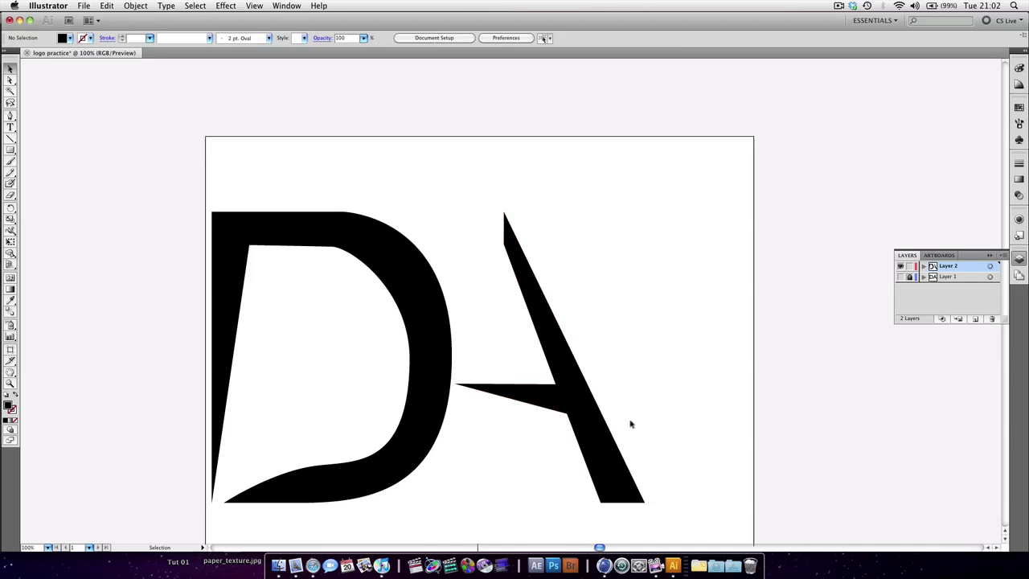
{"action": "left_click", "coordinate": [504, 238]}
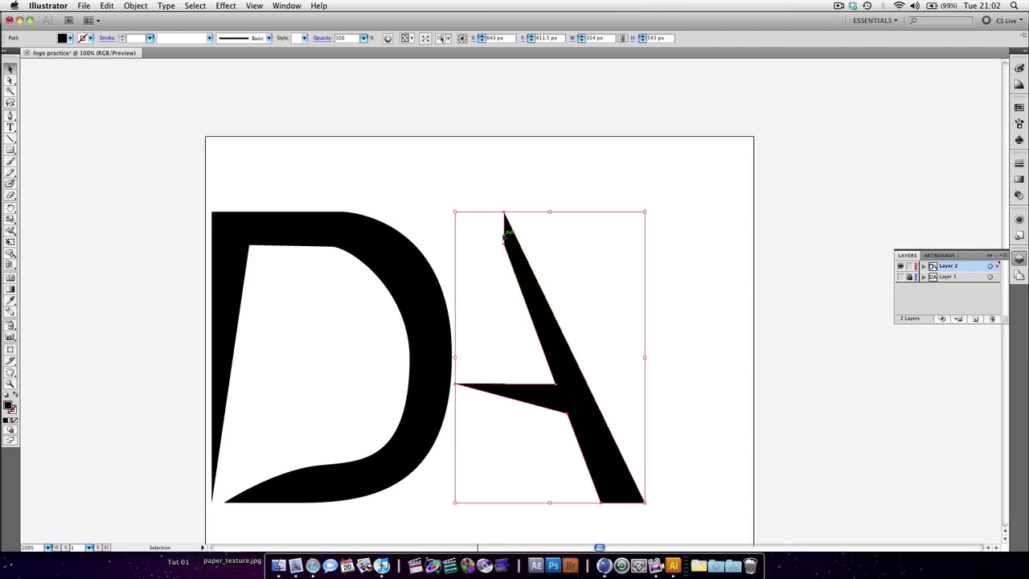
Shift the A's top point left and stretch its leg diagonally toward the lower right.
{"action": "left_click", "coordinate": [10, 81]}
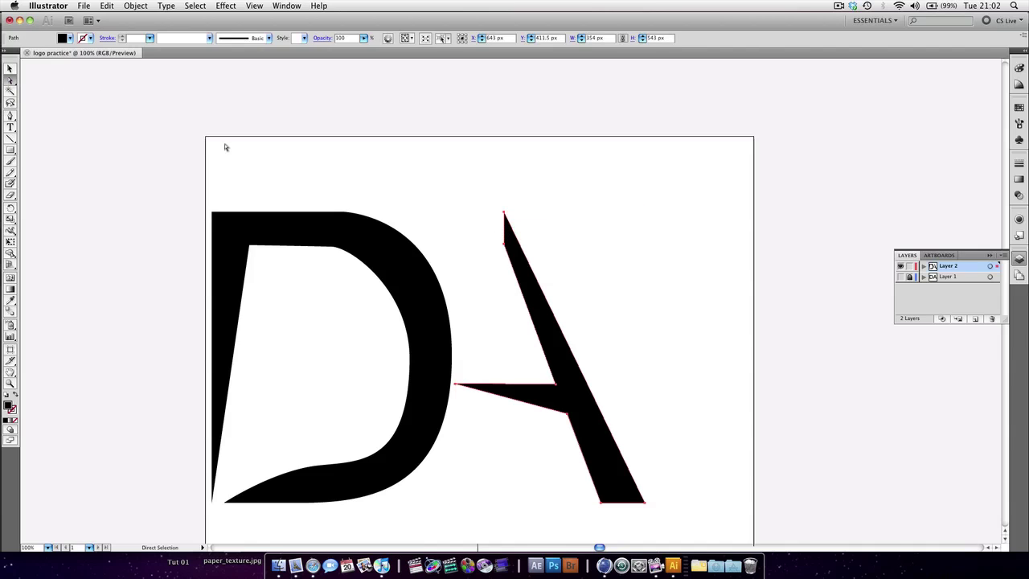
{"action": "left_click_drag", "start_coordinate": [470, 183], "coordinate": [441, 247]}
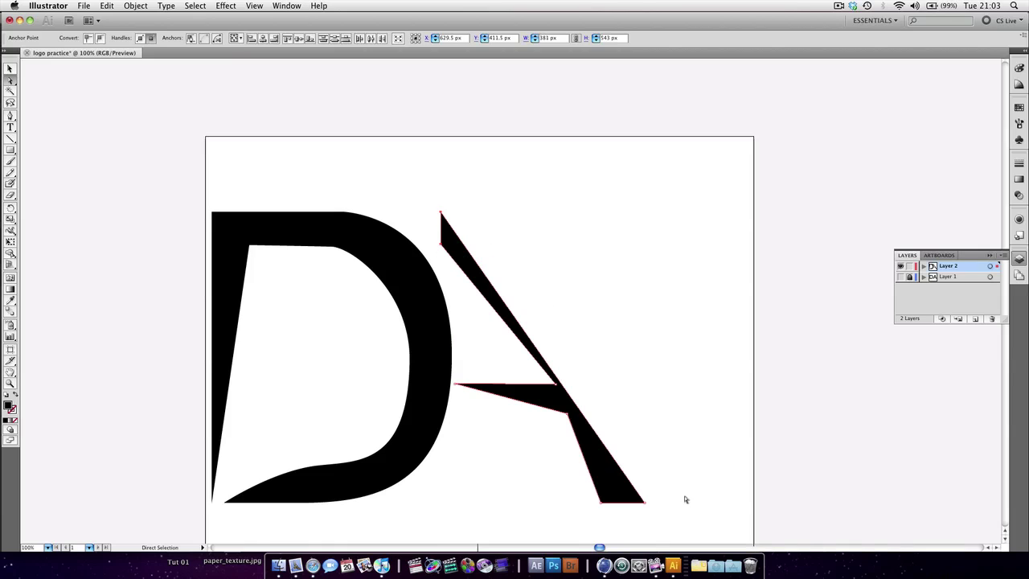
{"action": "left_click_drag", "start_coordinate": [697, 489], "coordinate": [665, 508]}
{"action": "left_click_drag", "start_coordinate": [565, 415], "coordinate": [574, 416]}
{"action": "left_click", "coordinate": [640, 367]}
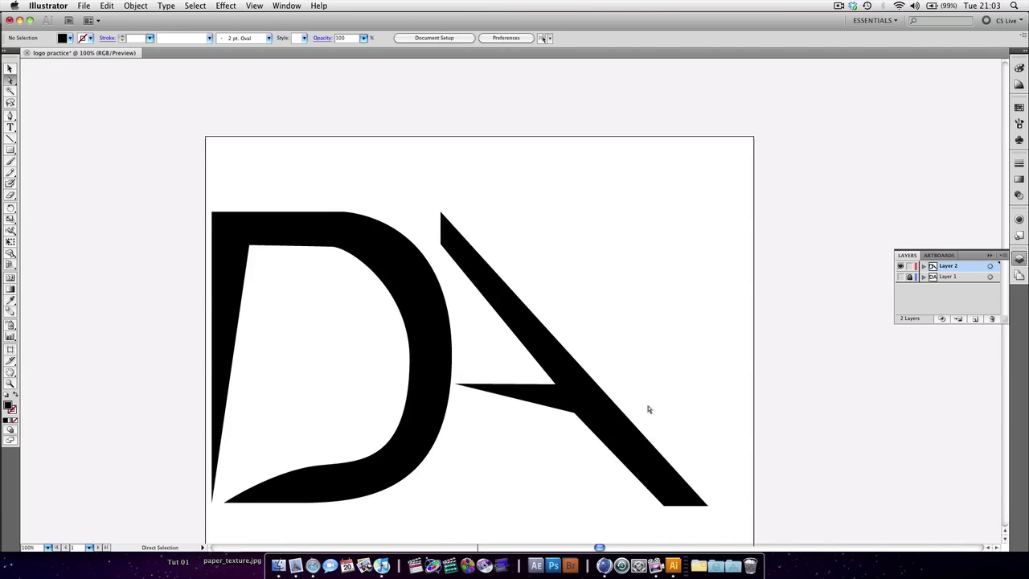
Zoom out to the whole artboard, enter isolation on the D shape, then exit back to both layers.
{"action": "key", "text": "super+minus"}
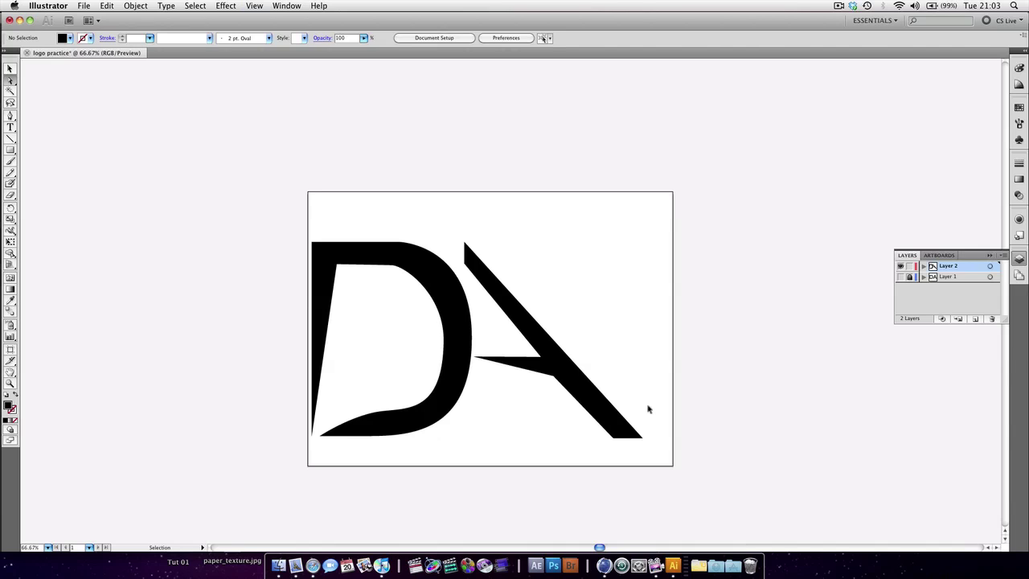
{"action": "key", "text": "a"}
{"action": "left_click", "coordinate": [10, 70]}
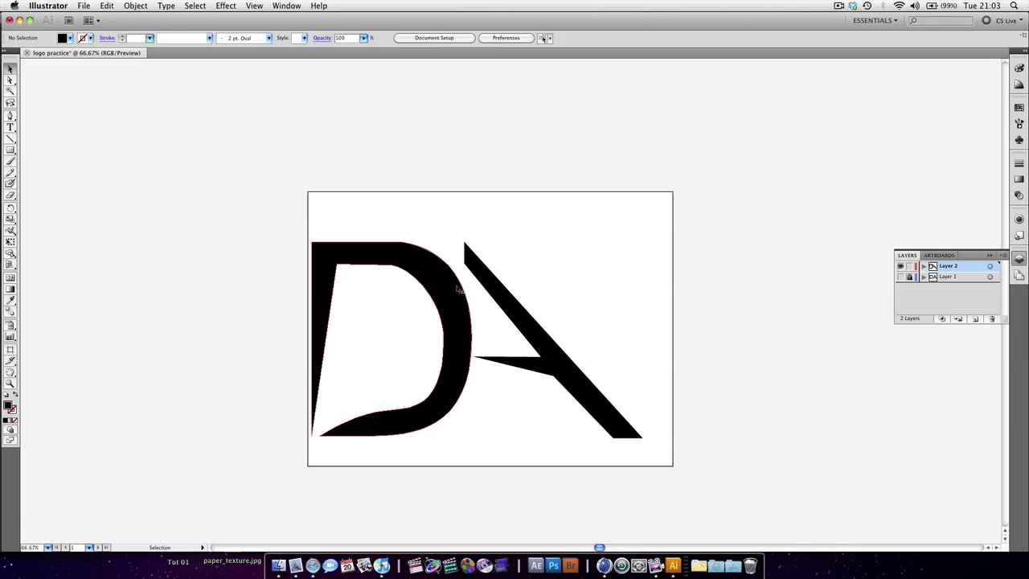
{"action": "double_click", "coordinate": [454, 289]}
{"action": "left_click_drag", "start_coordinate": [587, 233], "coordinate": [405, 366]}
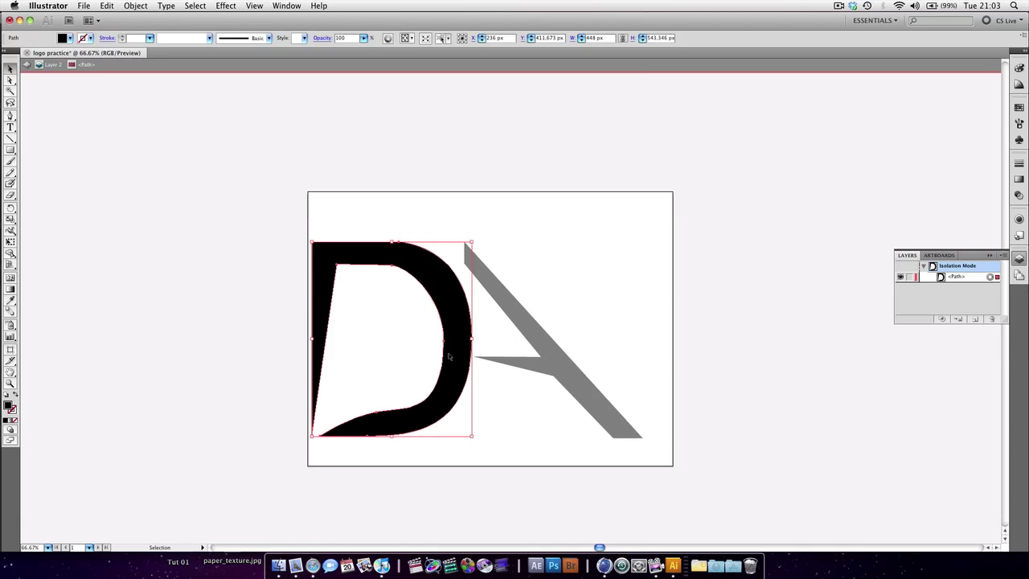
{"action": "left_click", "coordinate": [690, 320]}
{"action": "left_click", "coordinate": [921, 267]}
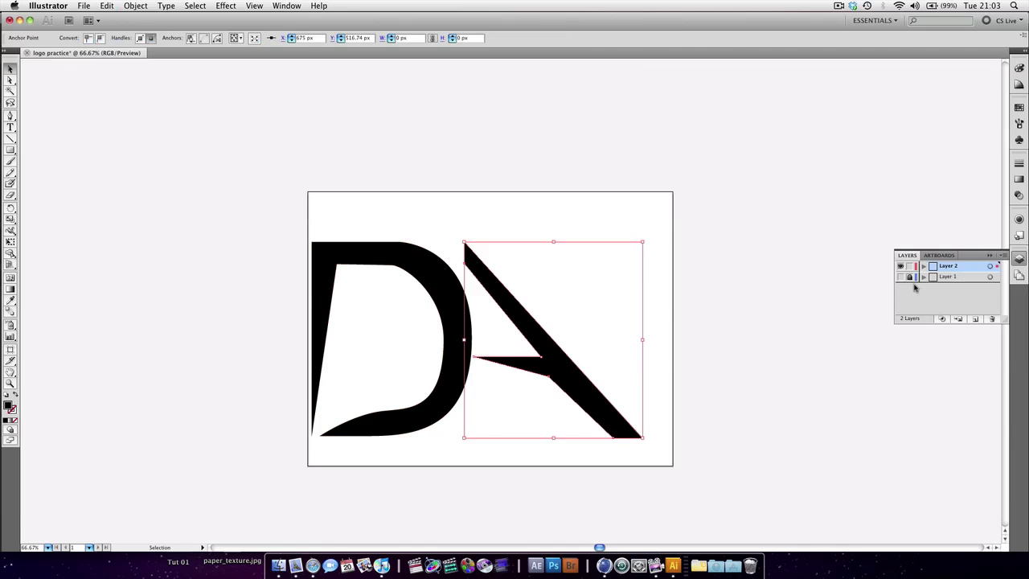
Nudge the point under the A's crossbar slightly up and right, then select both letters.
{"action": "left_click_drag", "start_coordinate": [369, 214], "coordinate": [403, 359]}
{"action": "left_click", "coordinate": [555, 362]}
{"action": "left_click", "coordinate": [10, 80]}
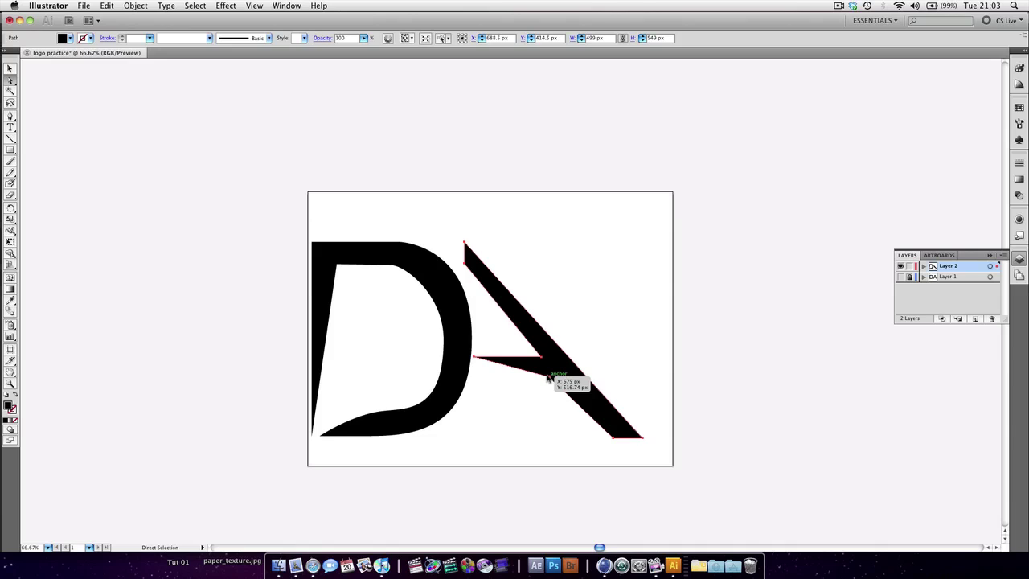
{"action": "left_click_drag", "start_coordinate": [551, 378], "coordinate": [554, 375]}
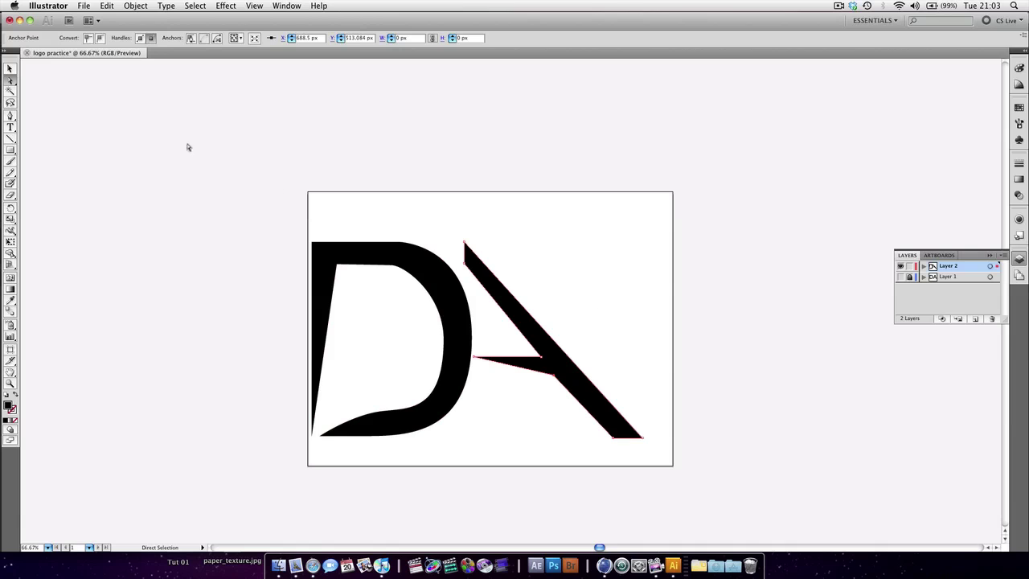
{"action": "left_click", "coordinate": [10, 69]}
{"action": "left_click_drag", "start_coordinate": [390, 204], "coordinate": [532, 315]}
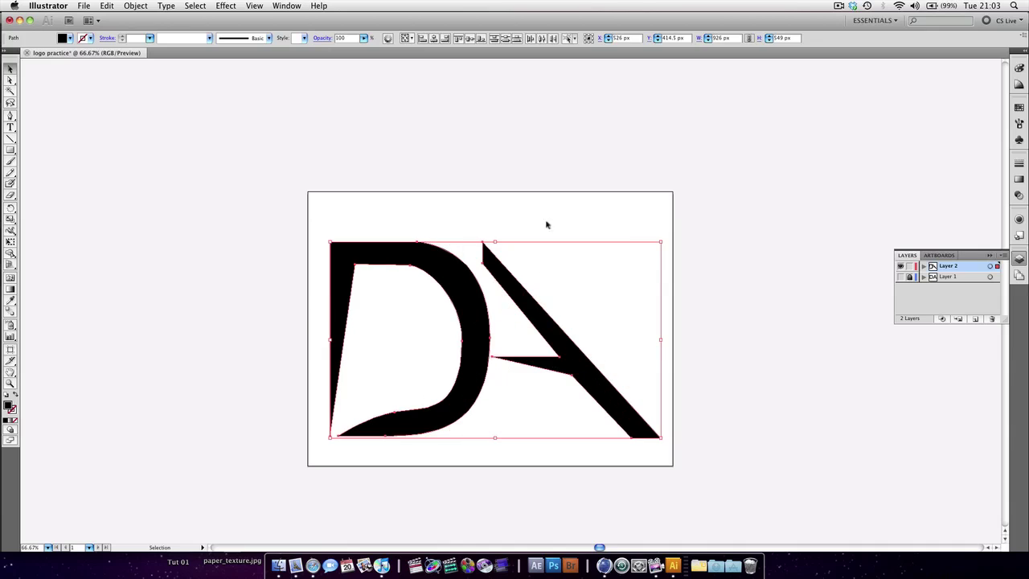
Shift both letters right and stretch them taller to fill more of the artboard.
{"action": "left_click", "coordinate": [547, 204]}
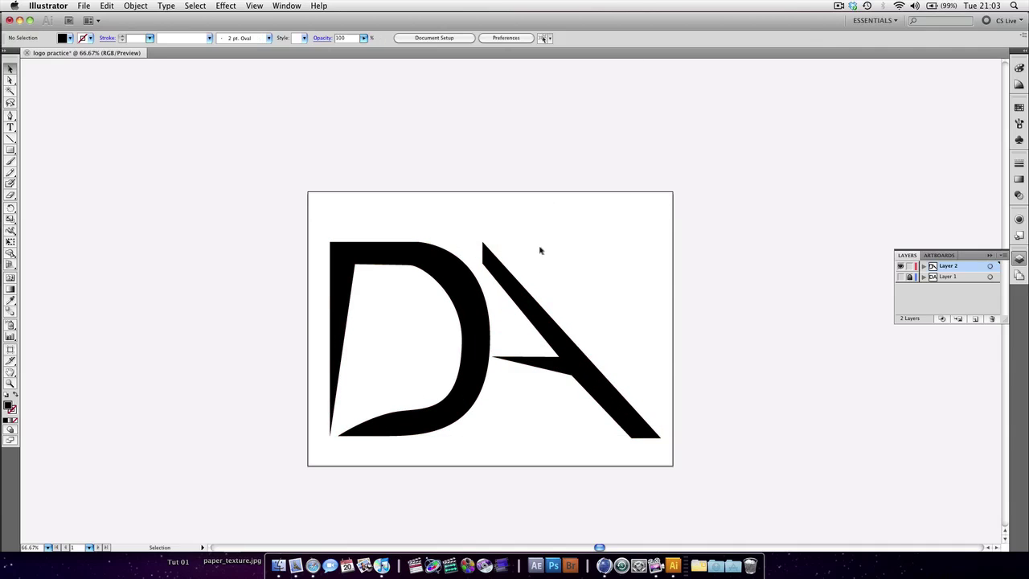
{"action": "left_click_drag", "start_coordinate": [576, 223], "coordinate": [395, 340]}
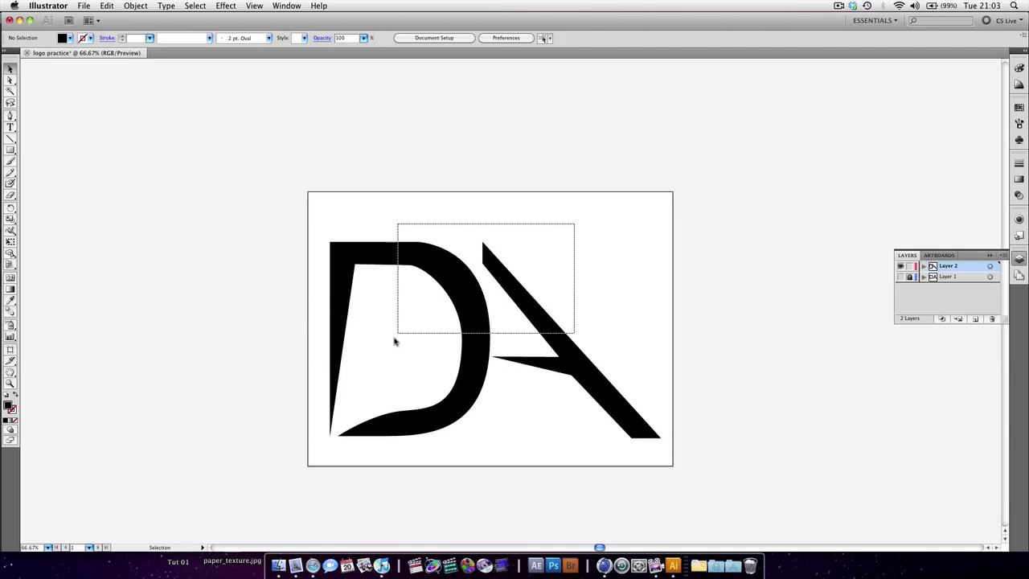
{"action": "left_click_drag", "start_coordinate": [495, 240], "coordinate": [499, 212]}
{"action": "left_click", "coordinate": [528, 125]}
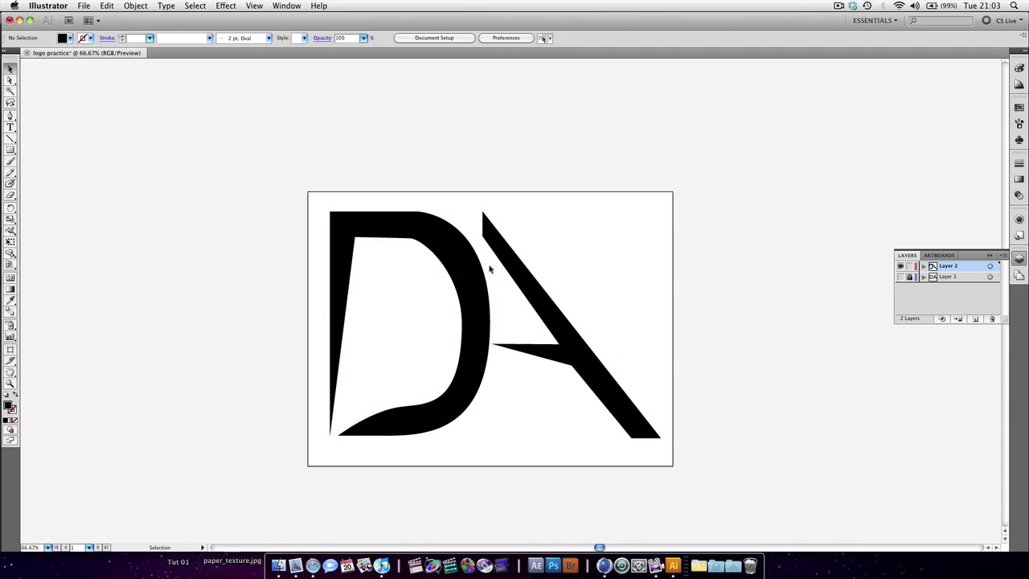
Reshape the D's inner curve near the top so its upper right is rounder.
{"action": "left_click", "coordinate": [433, 256]}
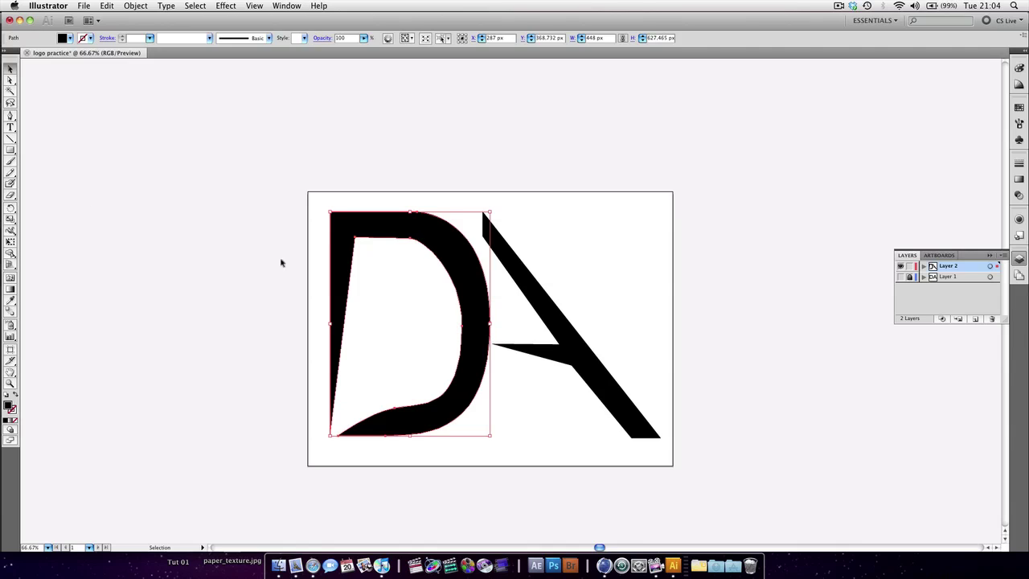
{"action": "left_click", "coordinate": [11, 78]}
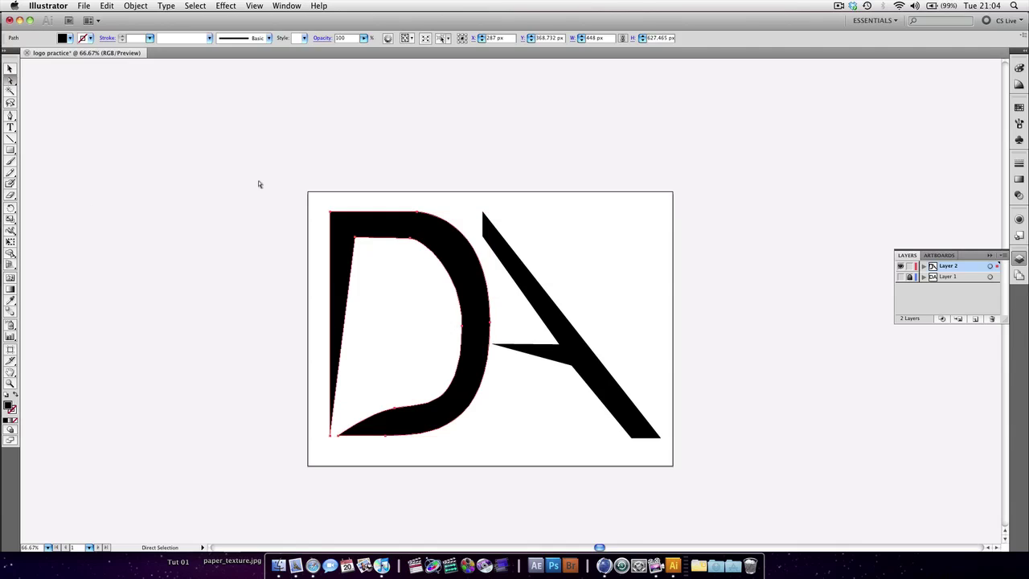
{"action": "left_click", "coordinate": [464, 326]}
{"action": "left_click_drag", "start_coordinate": [464, 271], "coordinate": [465, 247]}
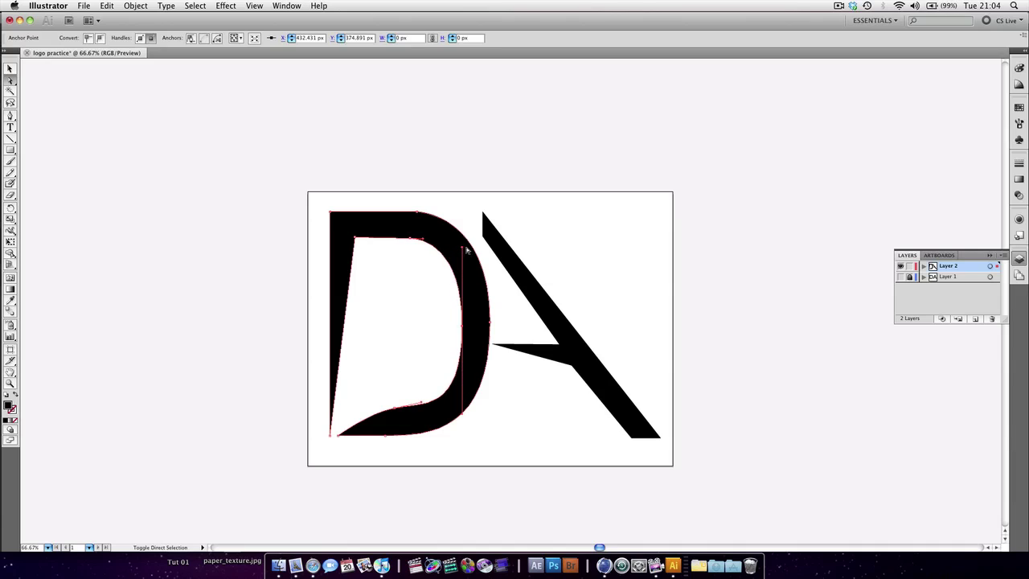
{"action": "left_click", "coordinate": [11, 69]}
{"action": "left_click", "coordinate": [651, 233]}
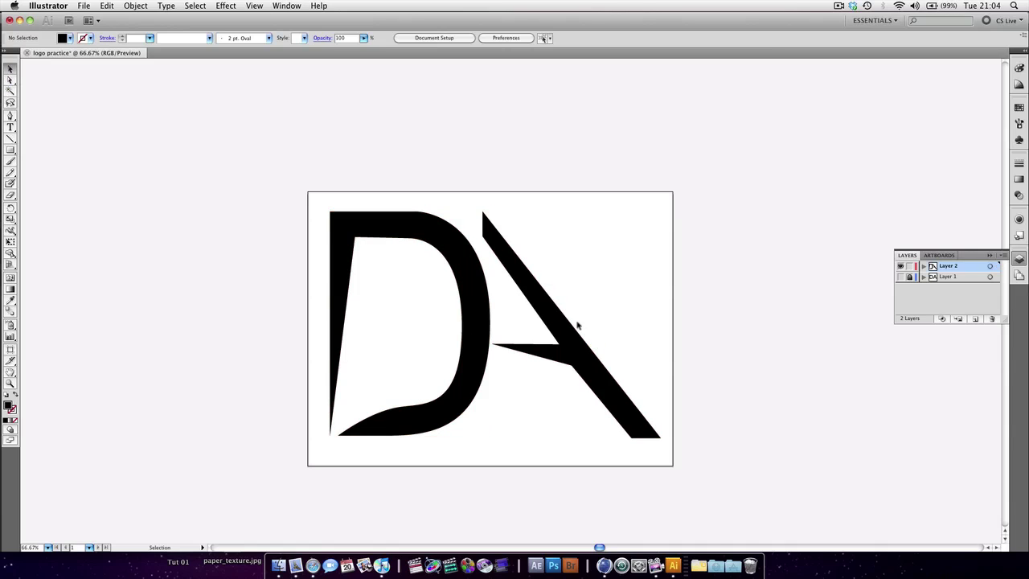